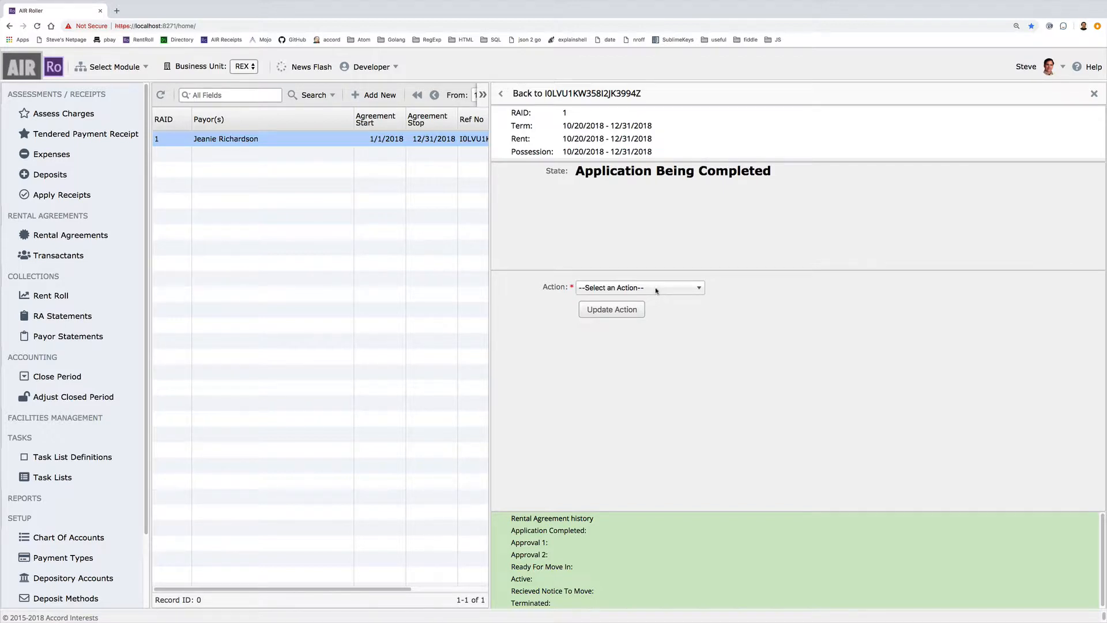
- Apply the Set To First Approval action to rental agreement 1
{"action": "left_click", "coordinate": [655, 289]}
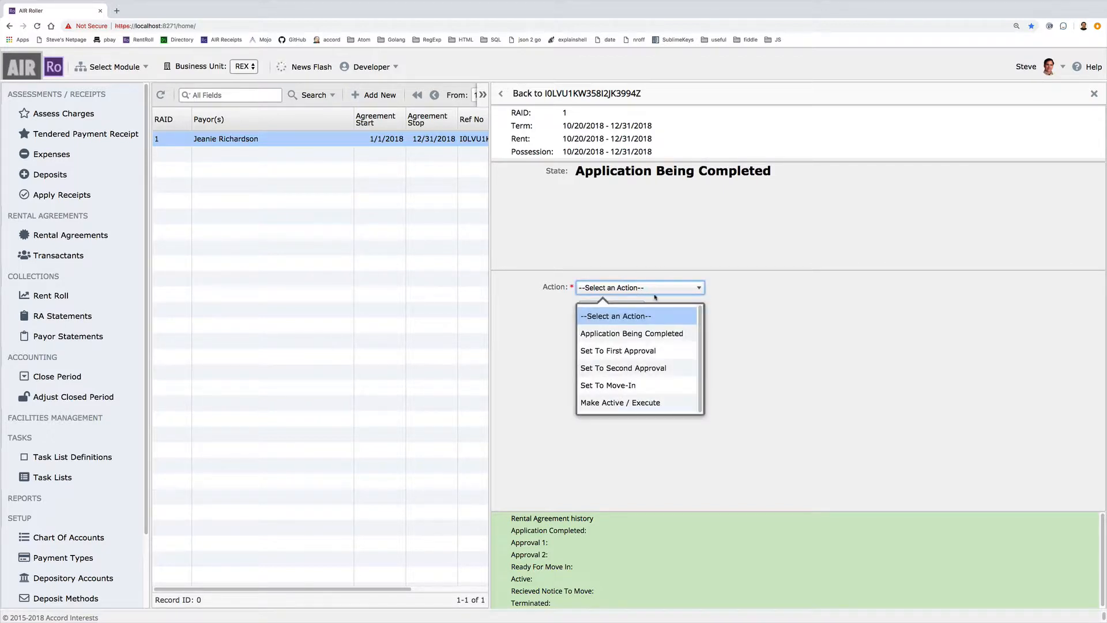
{"action": "left_click", "coordinate": [618, 352]}
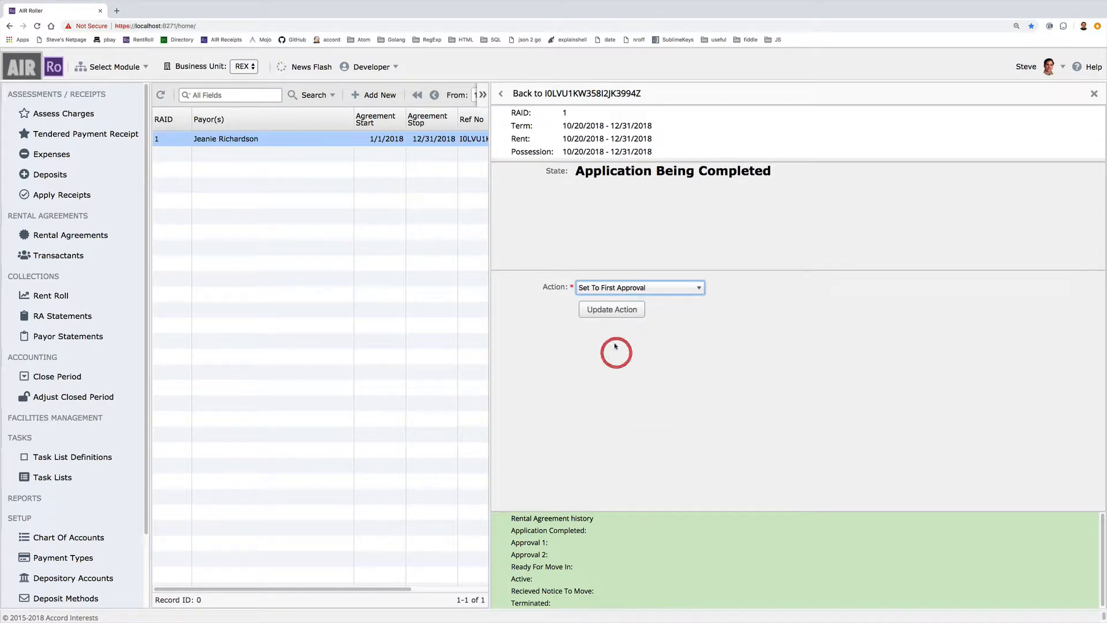
{"action": "left_click", "coordinate": [623, 310]}
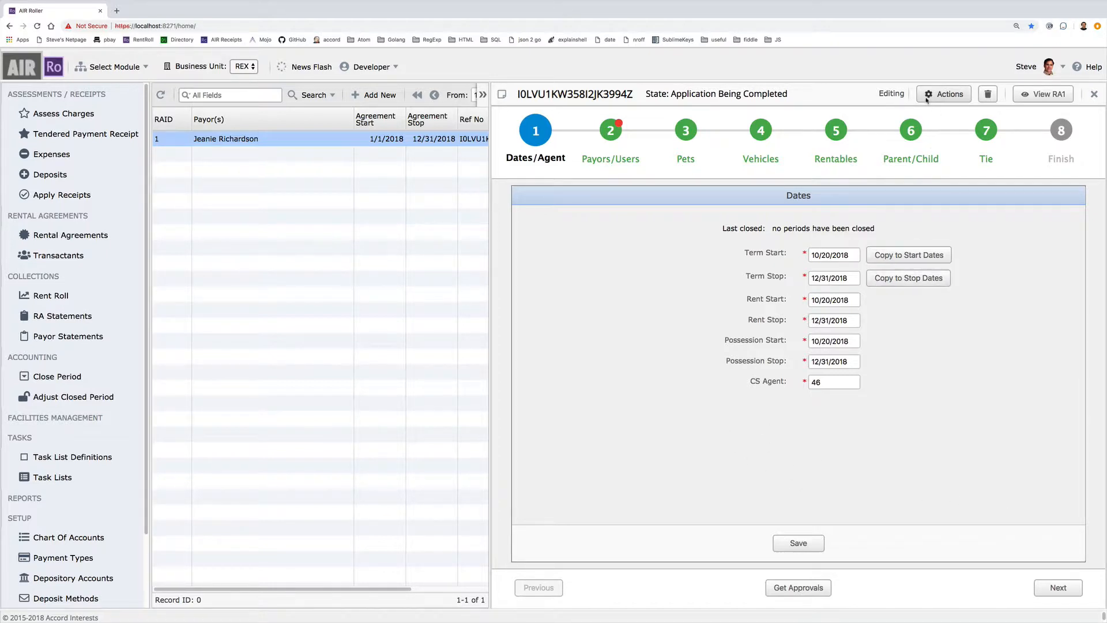
- Remove the invalid prefix from the payor's company email, save it, and request approvals
{"action": "left_click", "coordinate": [610, 131]}
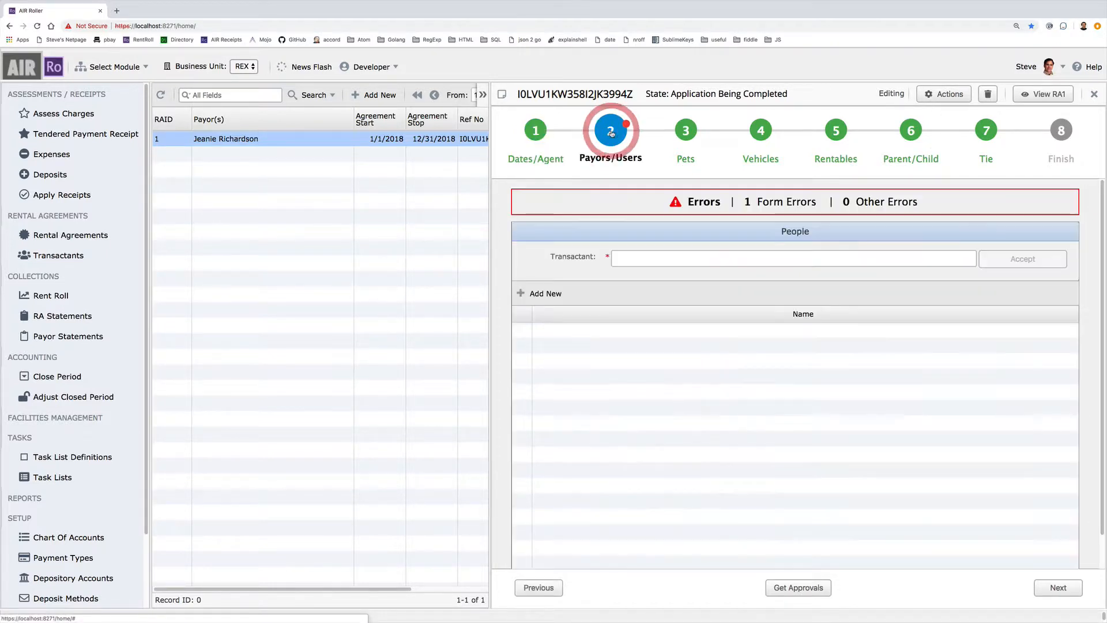
{"action": "left_click", "coordinate": [616, 331]}
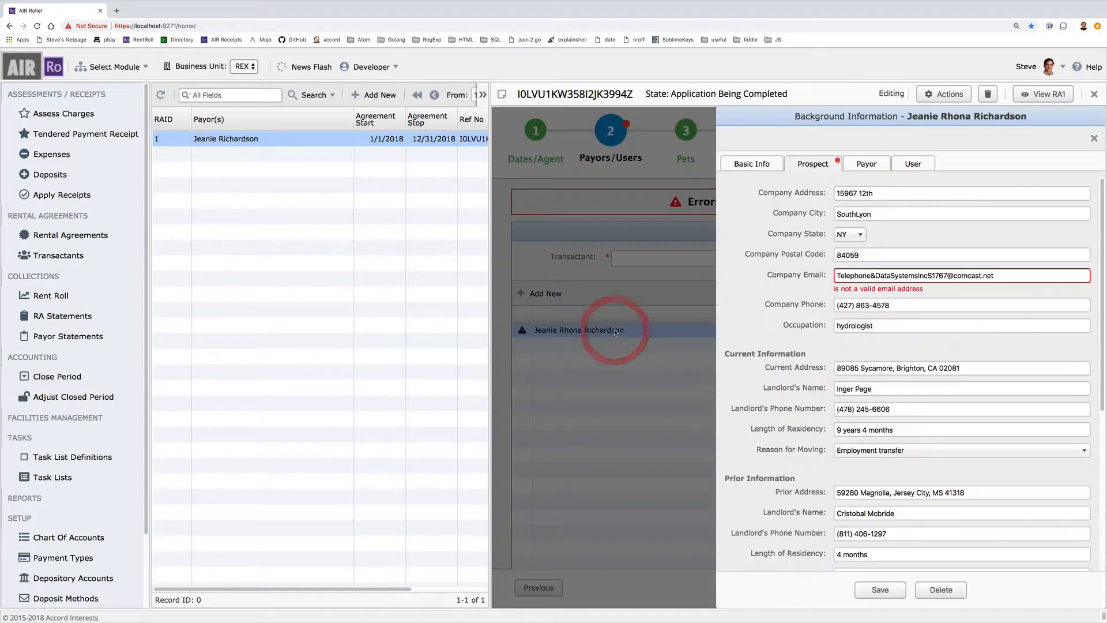
{"action": "left_click", "coordinate": [922, 276]}
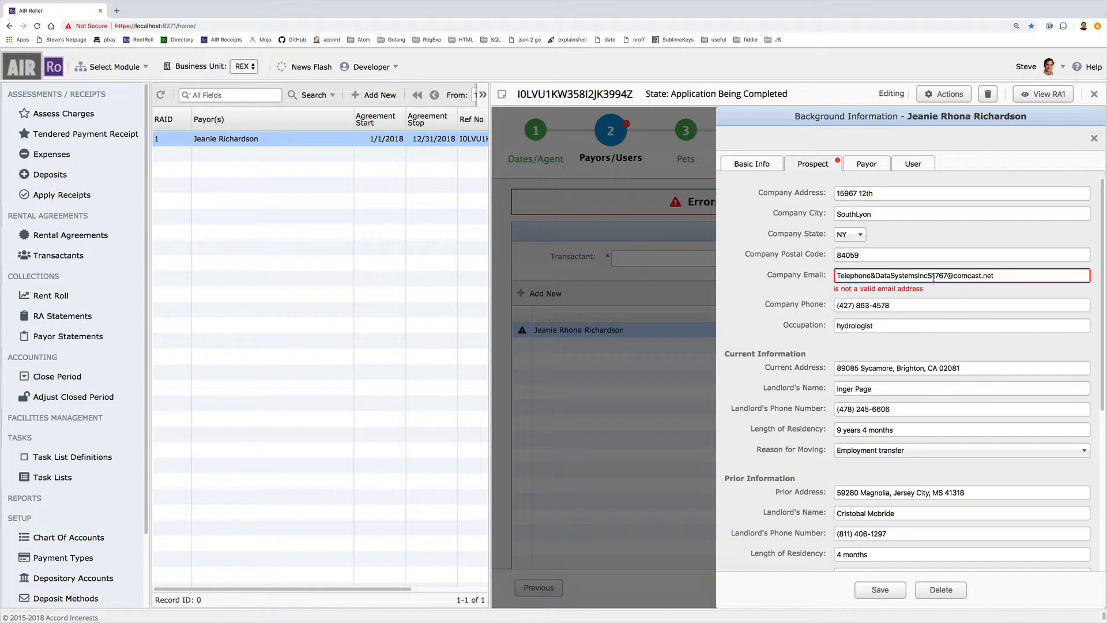
{"action": "left_click_drag", "start_coordinate": [924, 275], "coordinate": [767, 252]}
{"action": "key", "text": "BackSpace"}
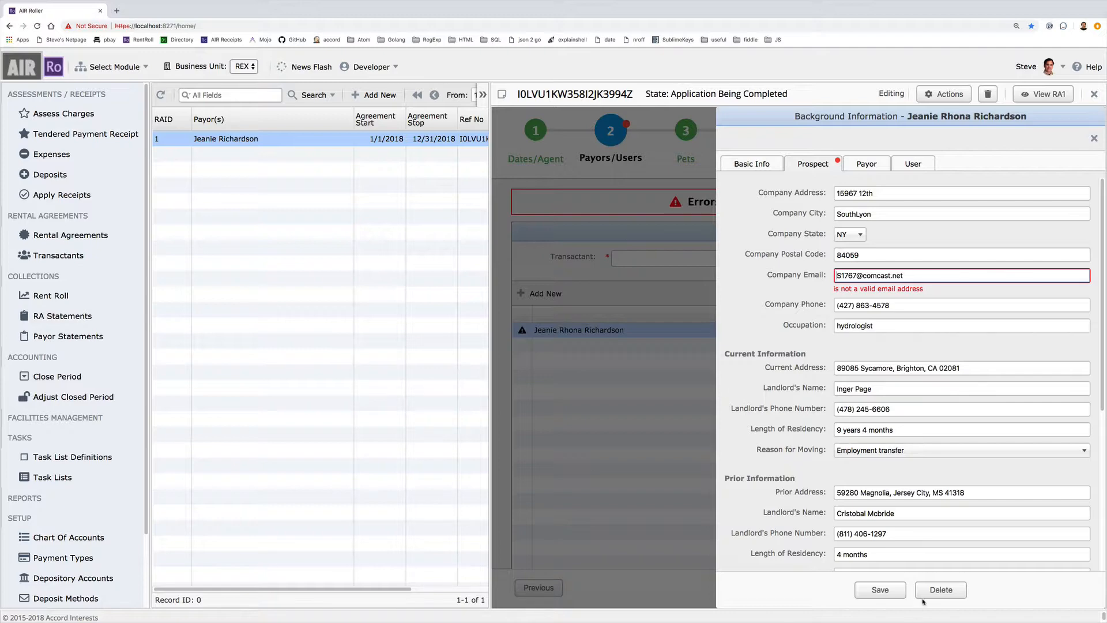
{"action": "left_click", "coordinate": [893, 592]}
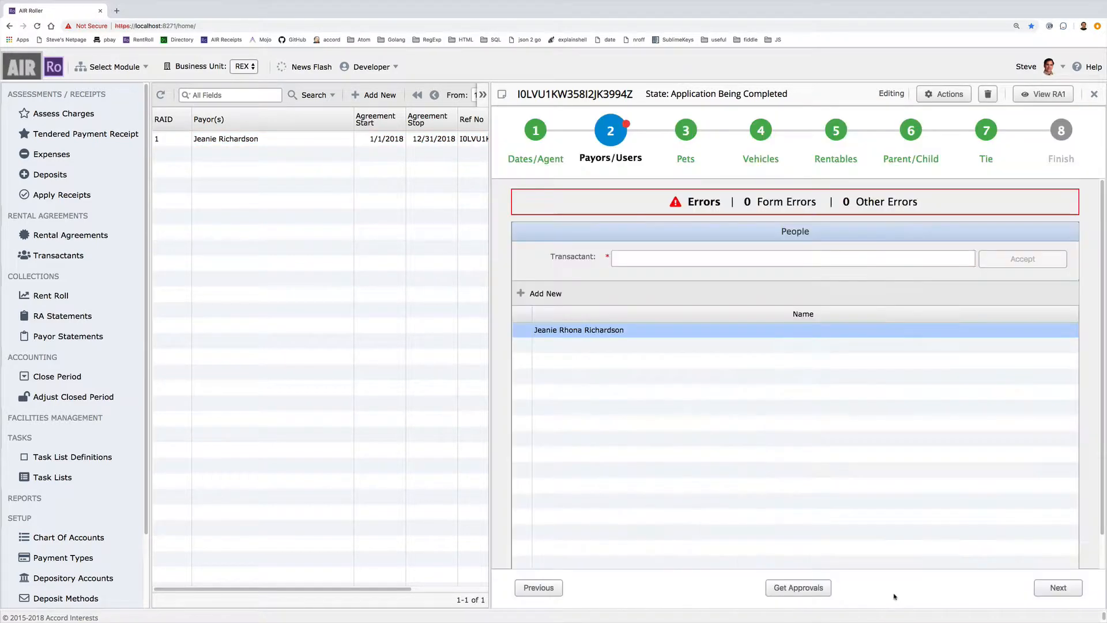
{"action": "left_click", "coordinate": [803, 588]}
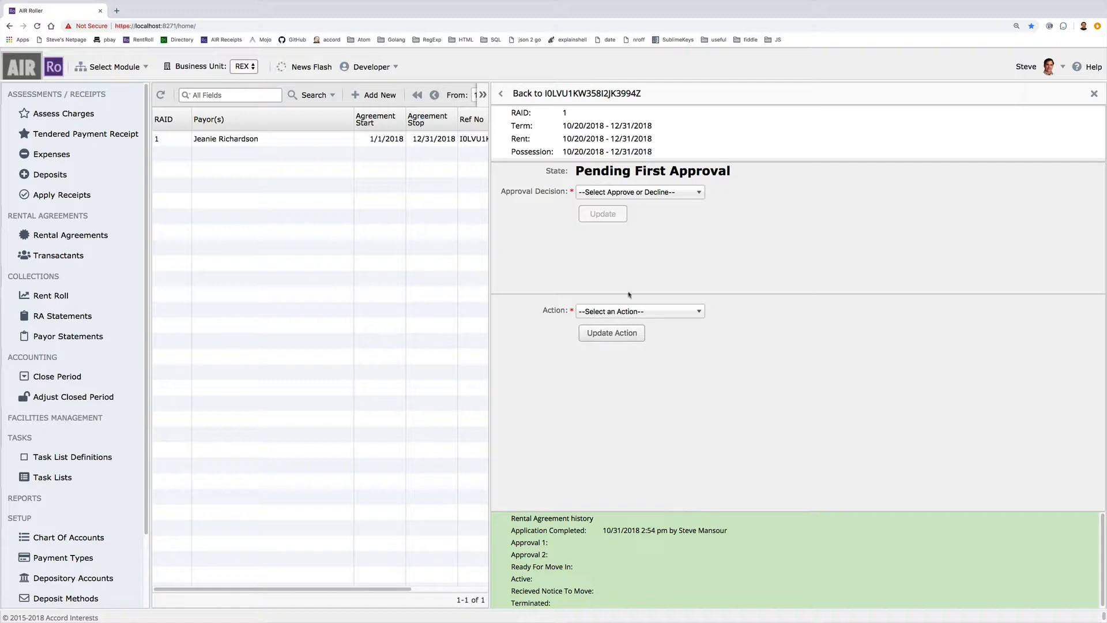
- Decline the first approval with reason Poor credit history, terminating agreement 1
{"action": "left_click", "coordinate": [631, 193]}
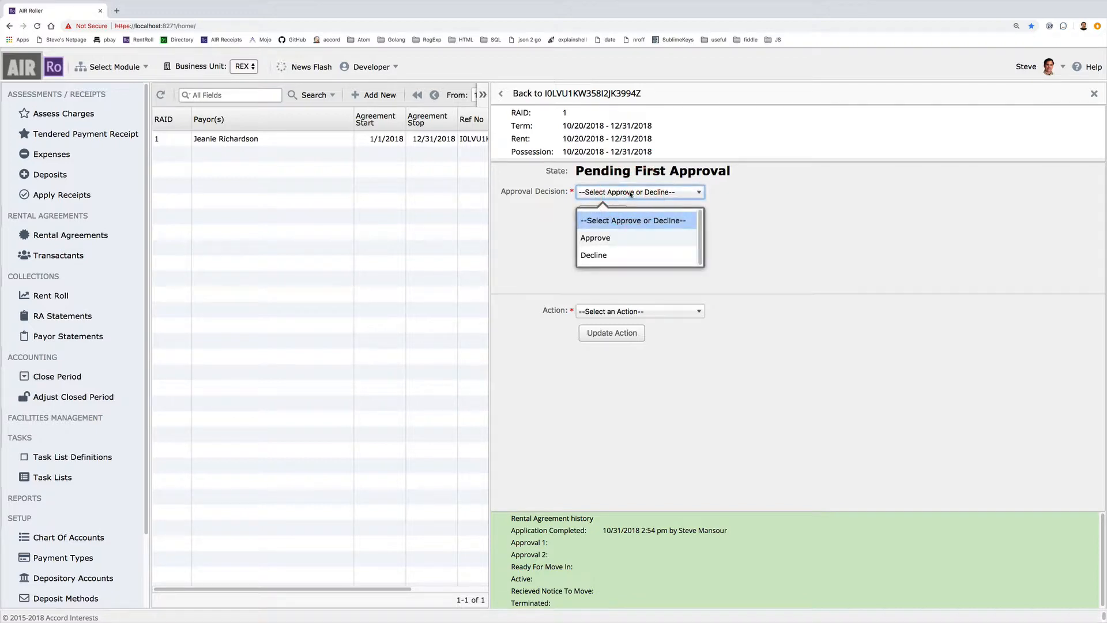
{"action": "left_click", "coordinate": [631, 256]}
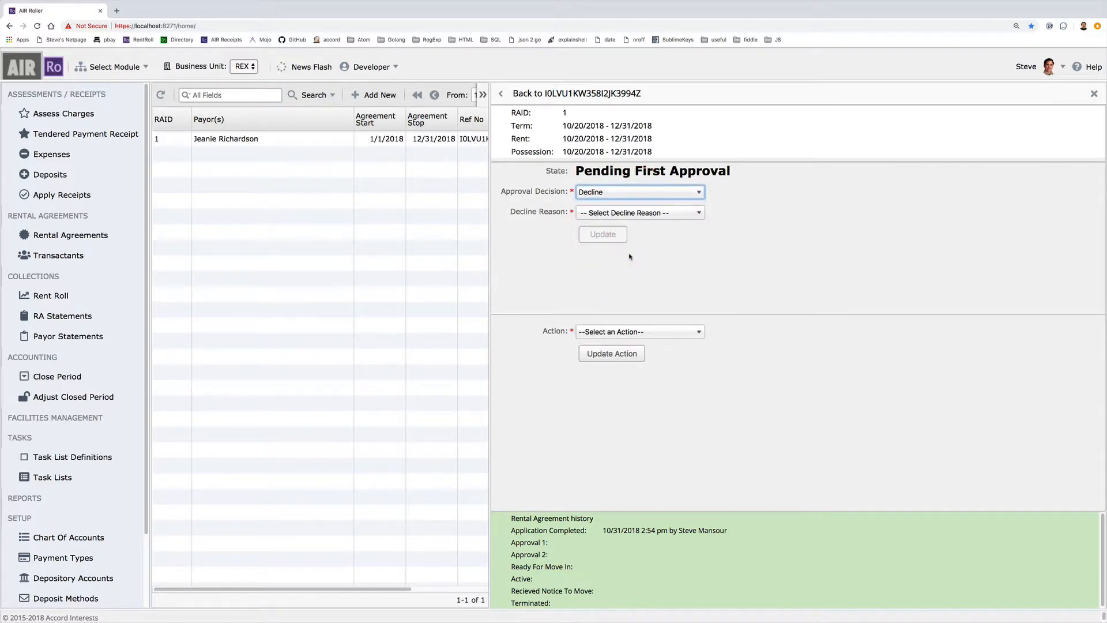
{"action": "left_click", "coordinate": [631, 213]}
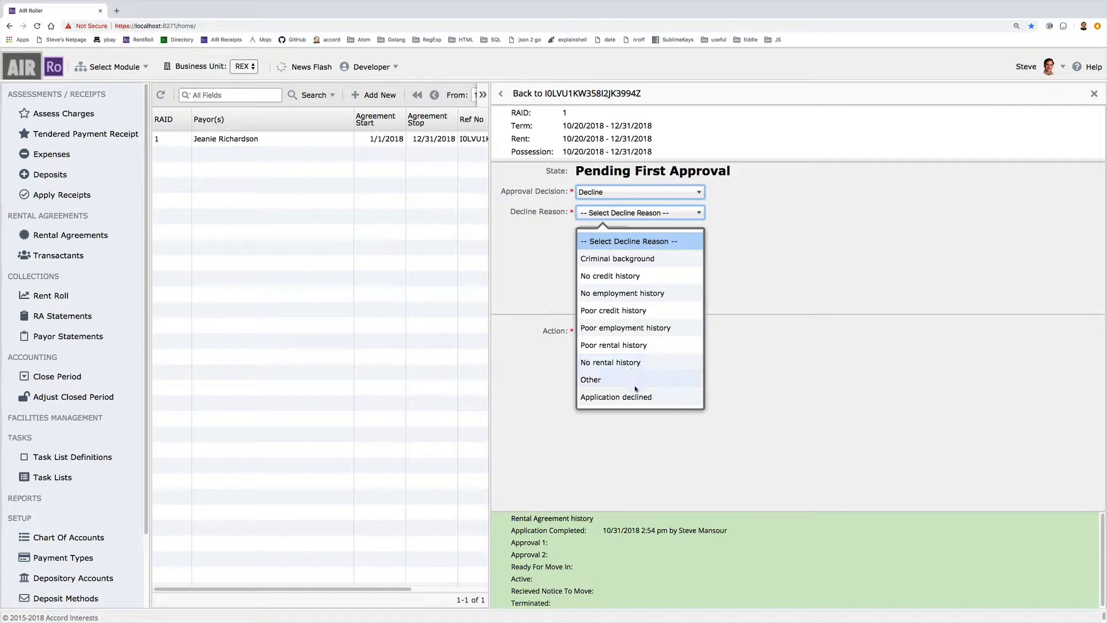
{"action": "left_click", "coordinate": [629, 313]}
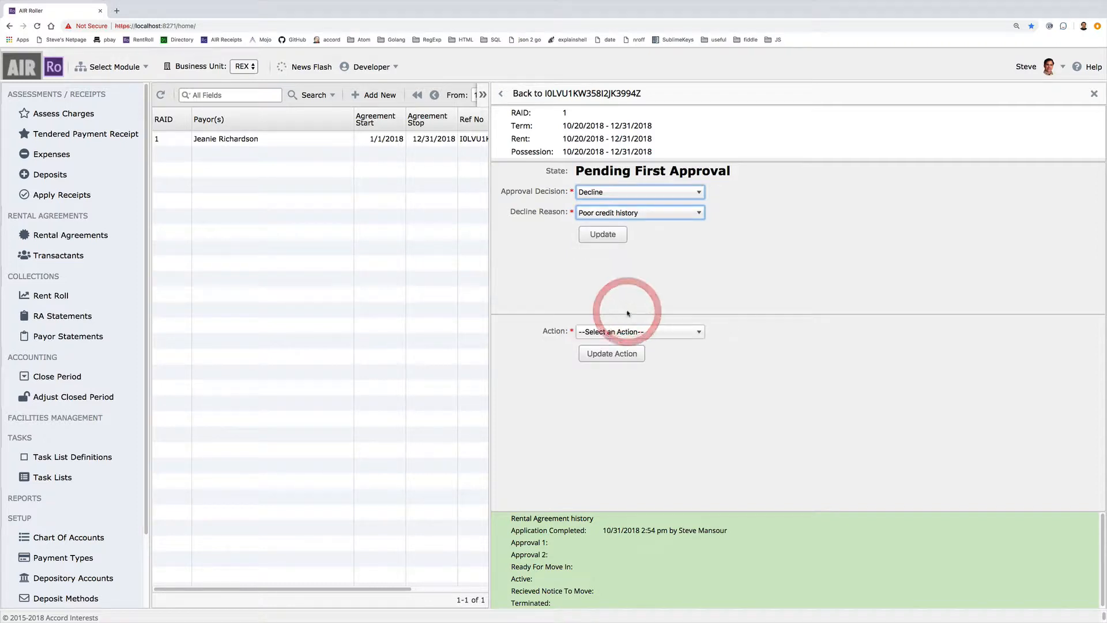
{"action": "left_click", "coordinate": [605, 235]}
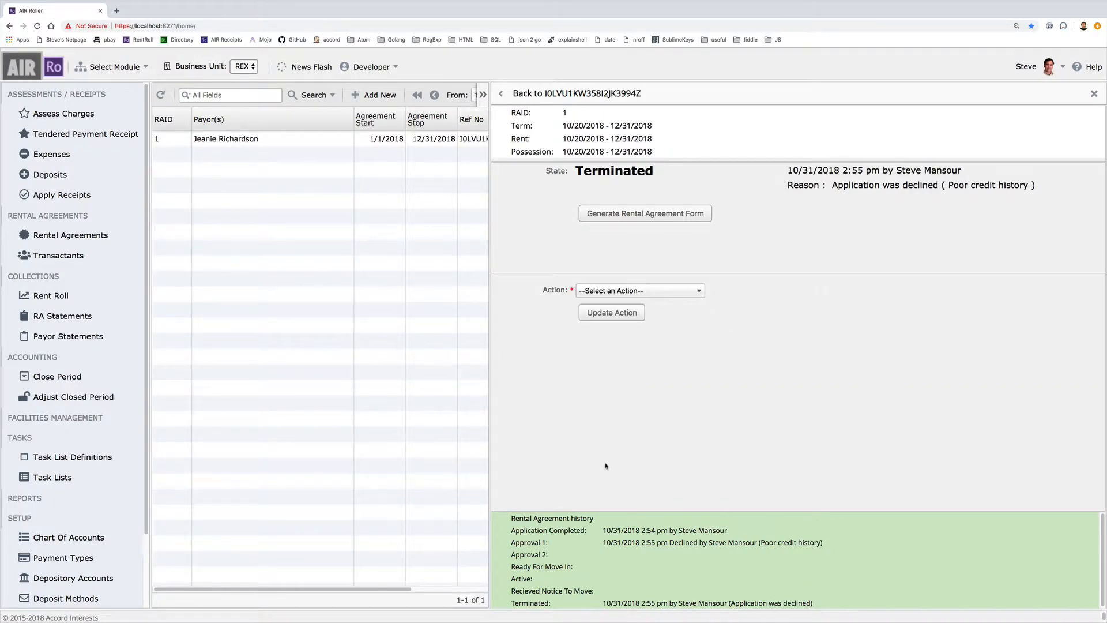
- Apply the Set To First Approval action to the terminated agreement 1
{"action": "left_click", "coordinate": [628, 292]}
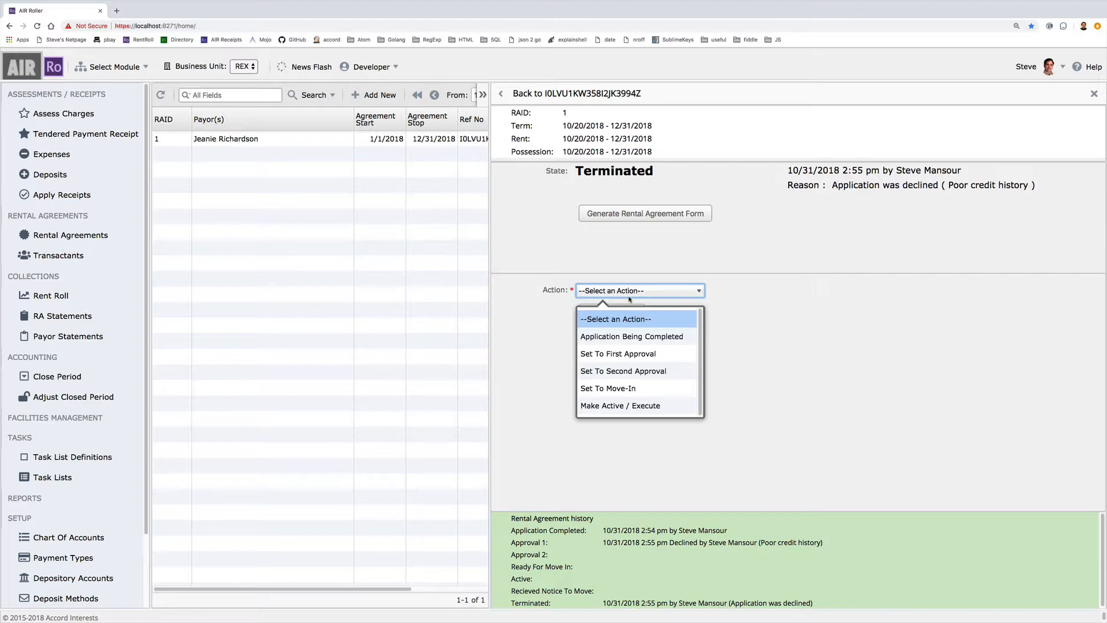
{"action": "left_click", "coordinate": [643, 354]}
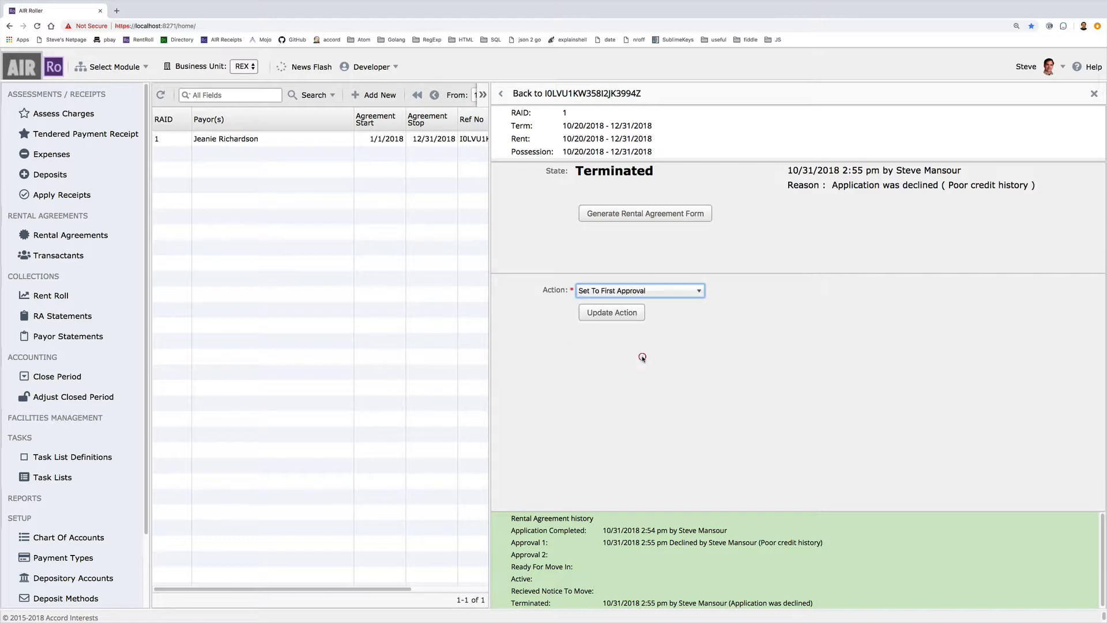
{"action": "left_click", "coordinate": [612, 313]}
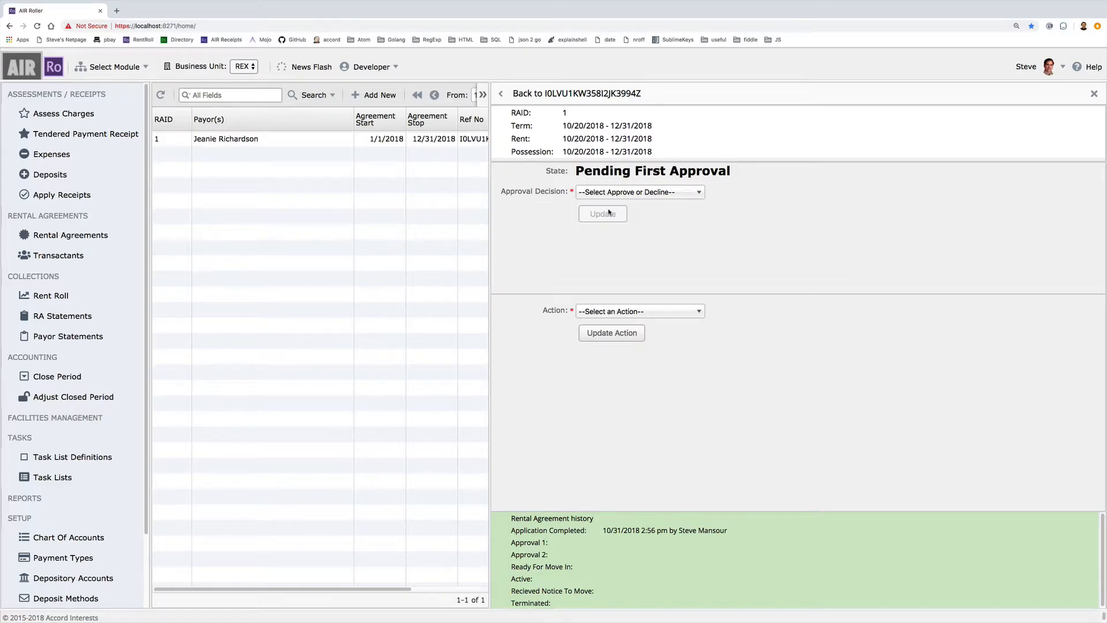
- Approve the first approval
{"action": "left_click", "coordinate": [603, 192]}
{"action": "left_click", "coordinate": [610, 234]}
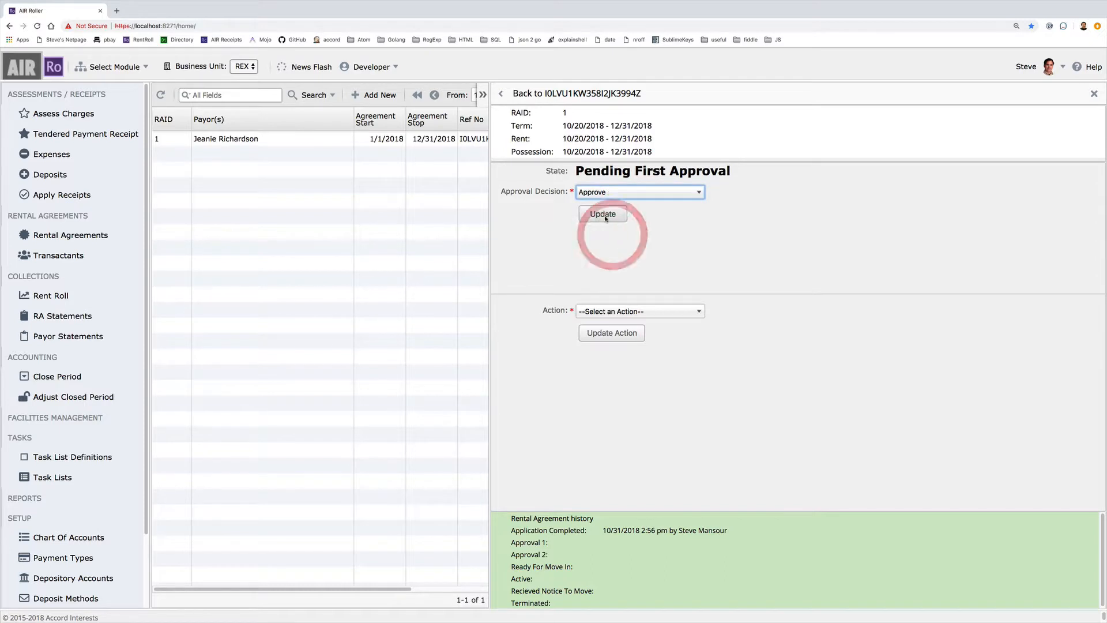
{"action": "left_click", "coordinate": [604, 216]}
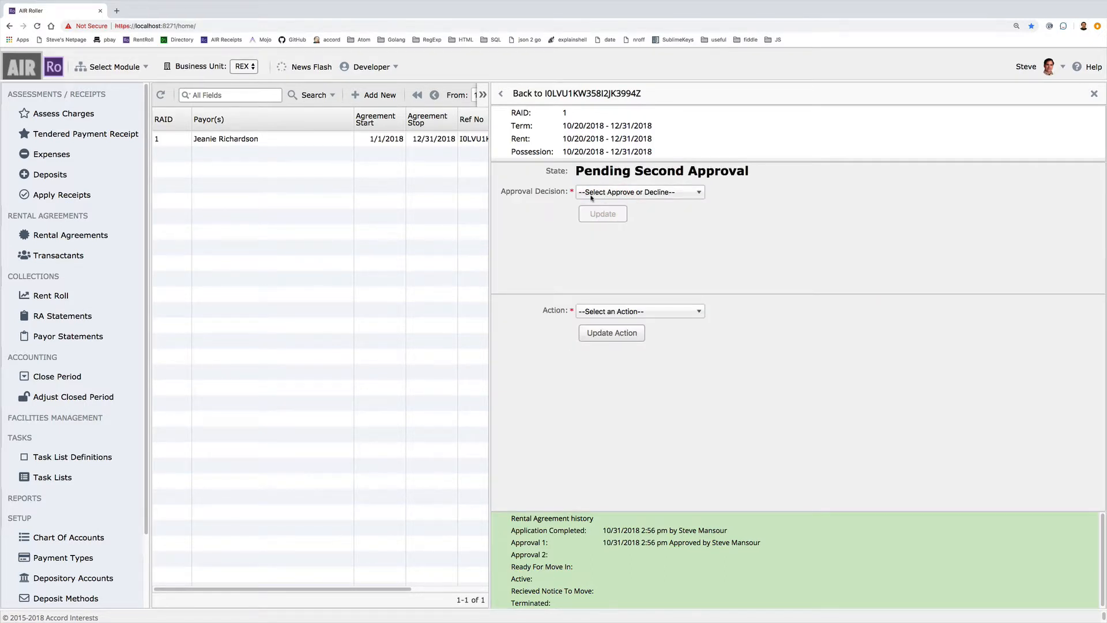
- Decline the second approval with reason Poor employment history
{"action": "left_click", "coordinate": [591, 196]}
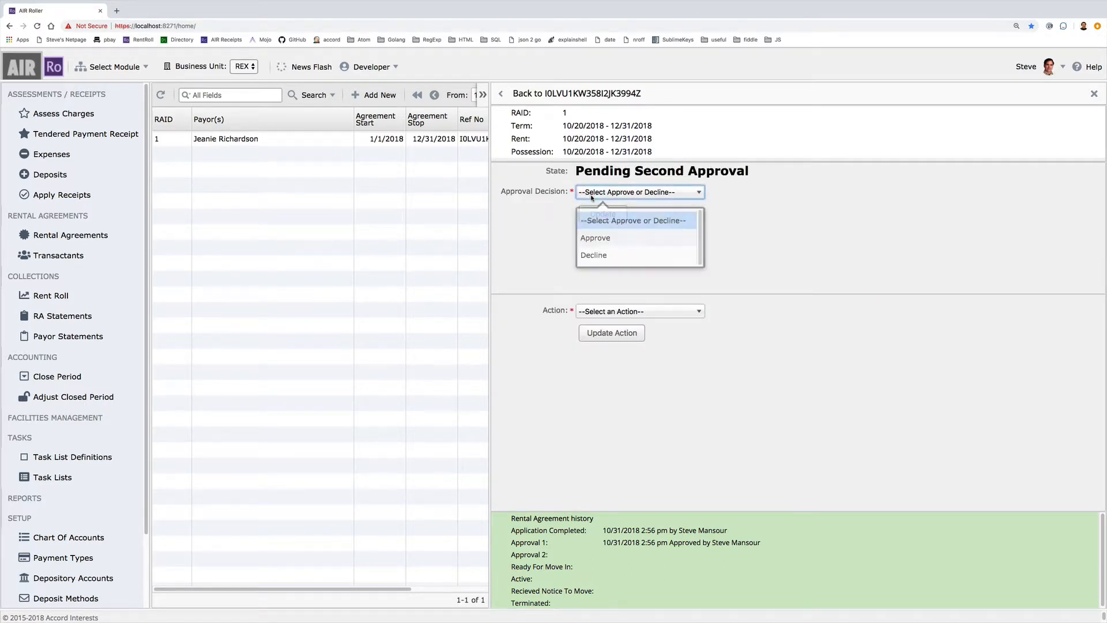
{"action": "left_click", "coordinate": [594, 255]}
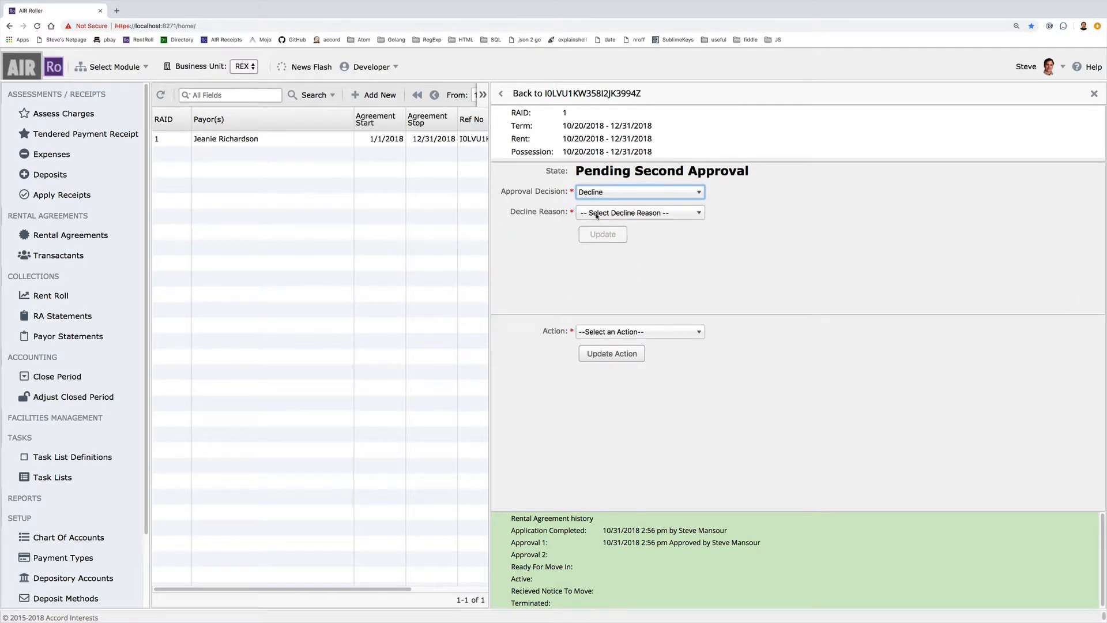
{"action": "left_click", "coordinate": [595, 214]}
{"action": "left_click", "coordinate": [637, 326]}
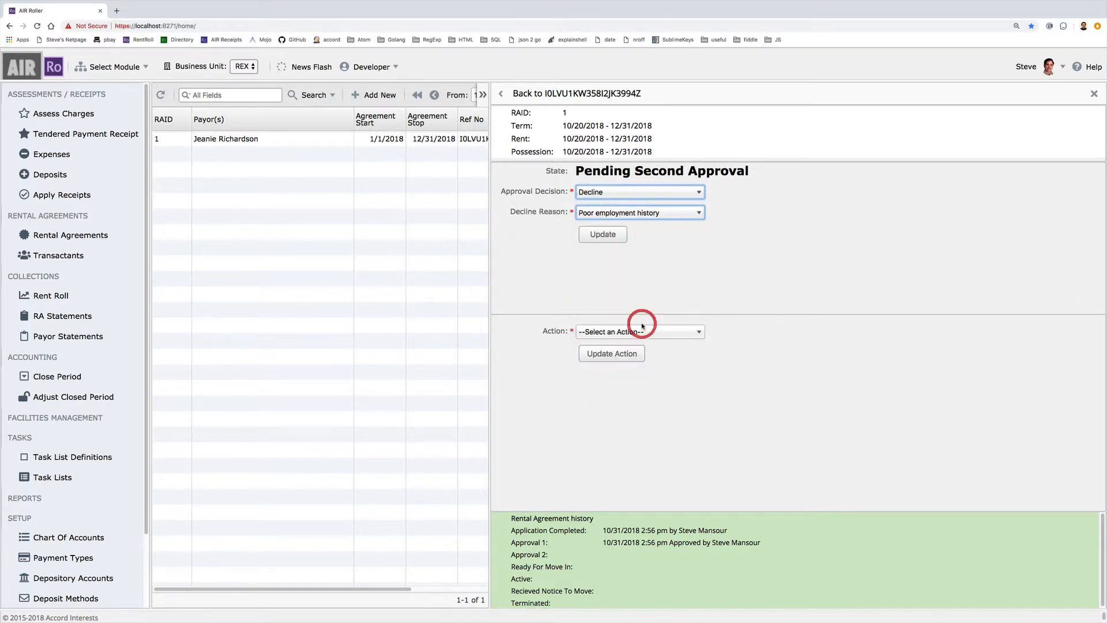
{"action": "left_click", "coordinate": [600, 236]}
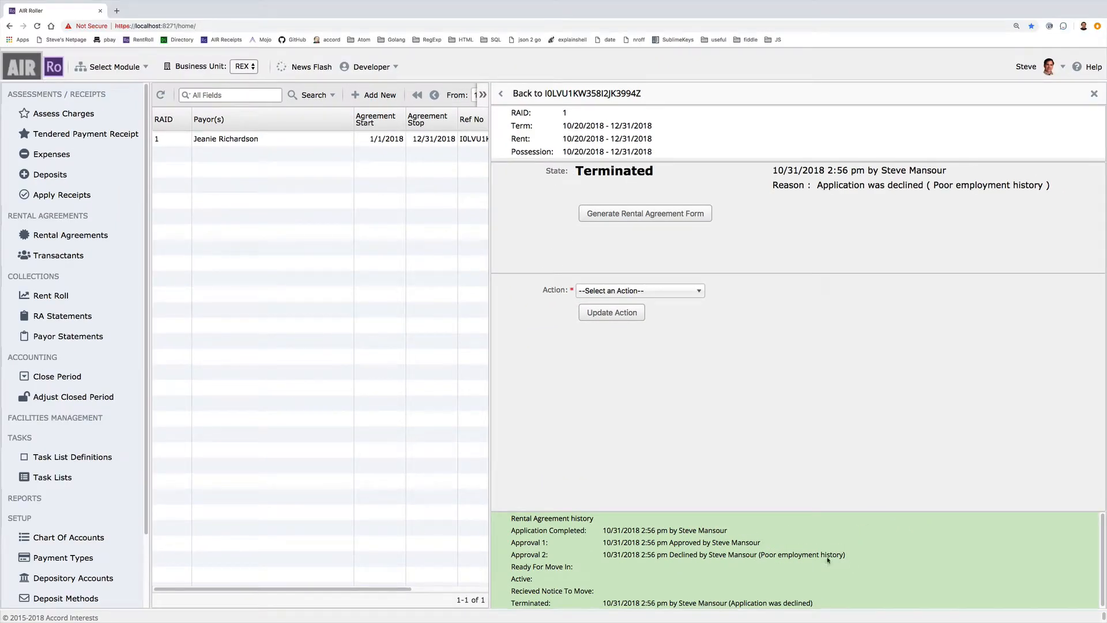
- Apply Set To Second Approval to return the terminated amendment to second approval
{"action": "left_click", "coordinate": [647, 291]}
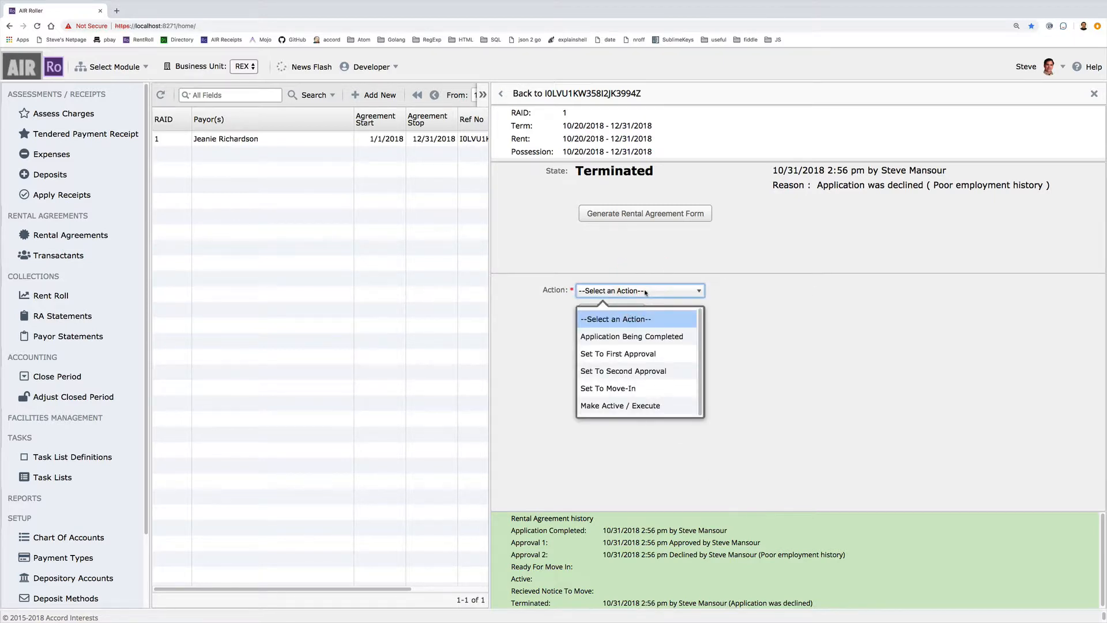
{"action": "left_click", "coordinate": [639, 371]}
{"action": "left_click", "coordinate": [617, 315]}
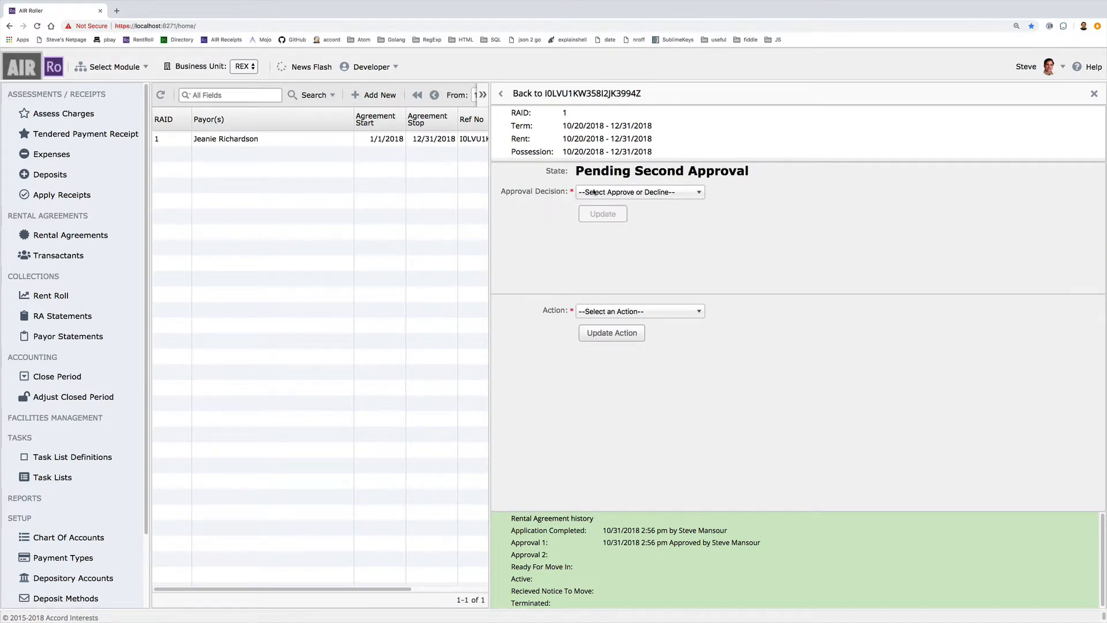
- Enter Approve as the second-approval decision and submit it
{"action": "left_click", "coordinate": [594, 192]}
{"action": "left_click", "coordinate": [600, 236]}
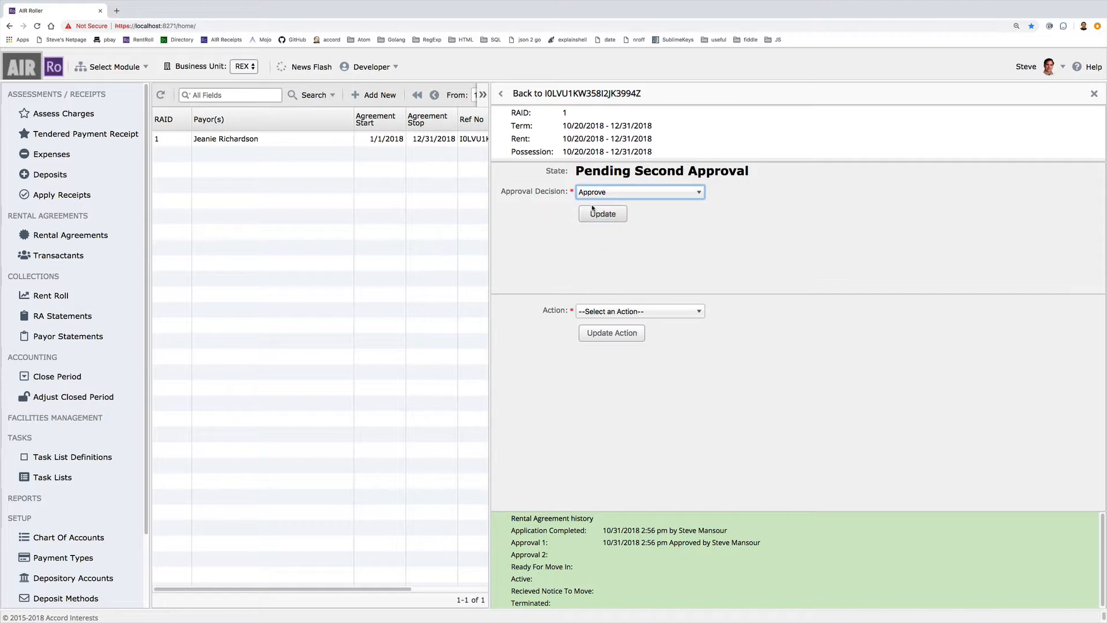
{"action": "left_click", "coordinate": [594, 211]}
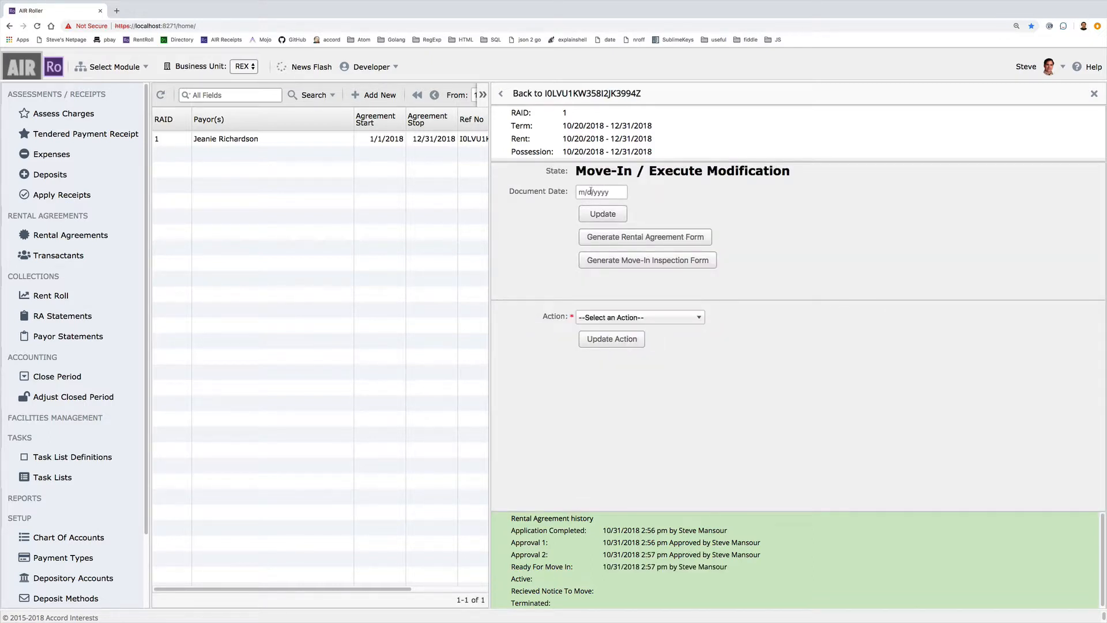
- Set the amendment's document date to 10/20/2018
{"action": "left_click", "coordinate": [591, 194]}
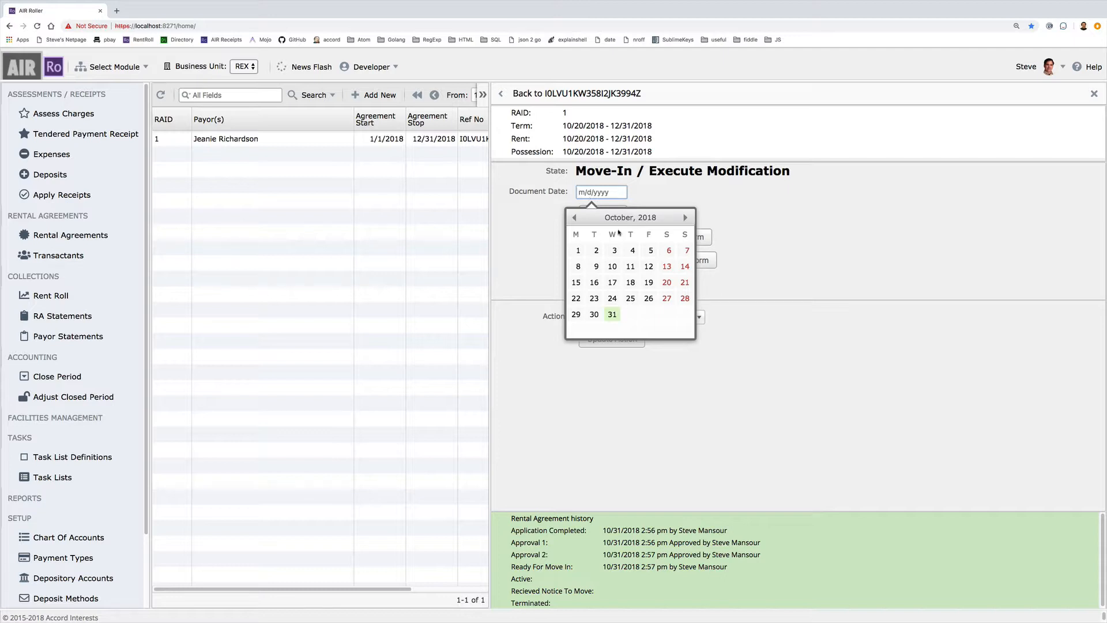
{"action": "left_click", "coordinate": [667, 282]}
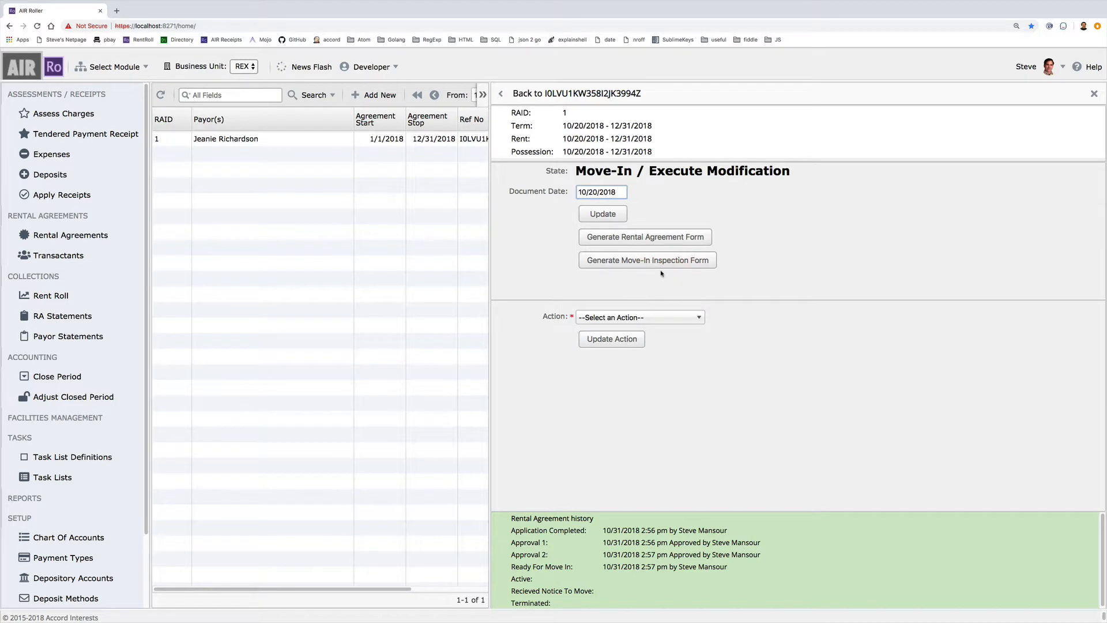
{"action": "left_click", "coordinate": [611, 215]}
- Execute the amendment with Make Active / Execute, creating active rental agreement 2
{"action": "left_click", "coordinate": [617, 318]}
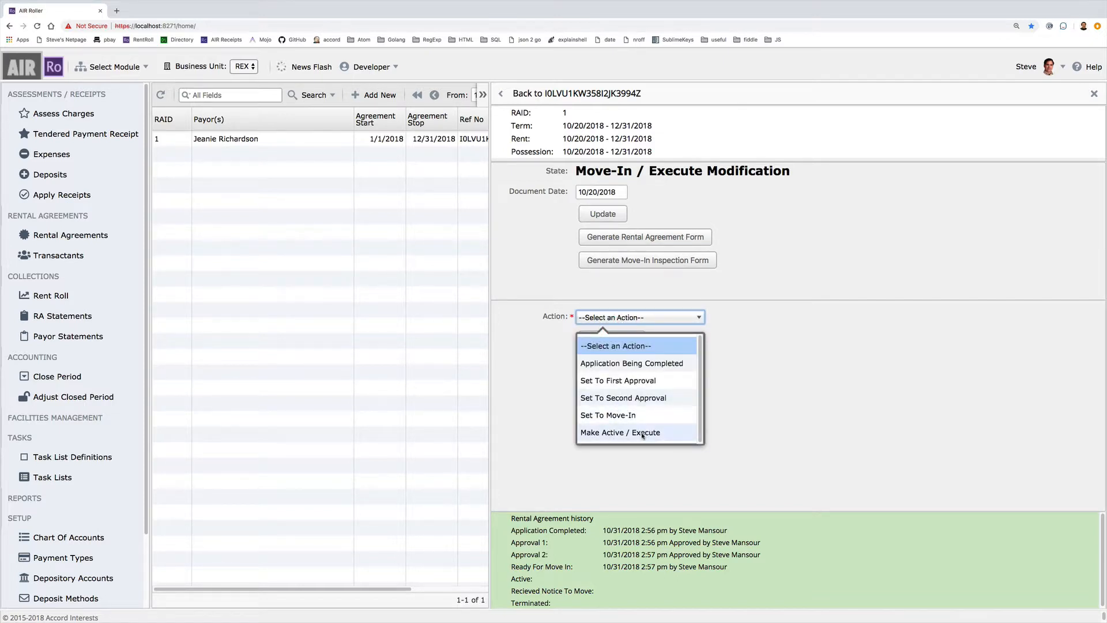
{"action": "left_click", "coordinate": [643, 433]}
{"action": "left_click", "coordinate": [625, 340]}
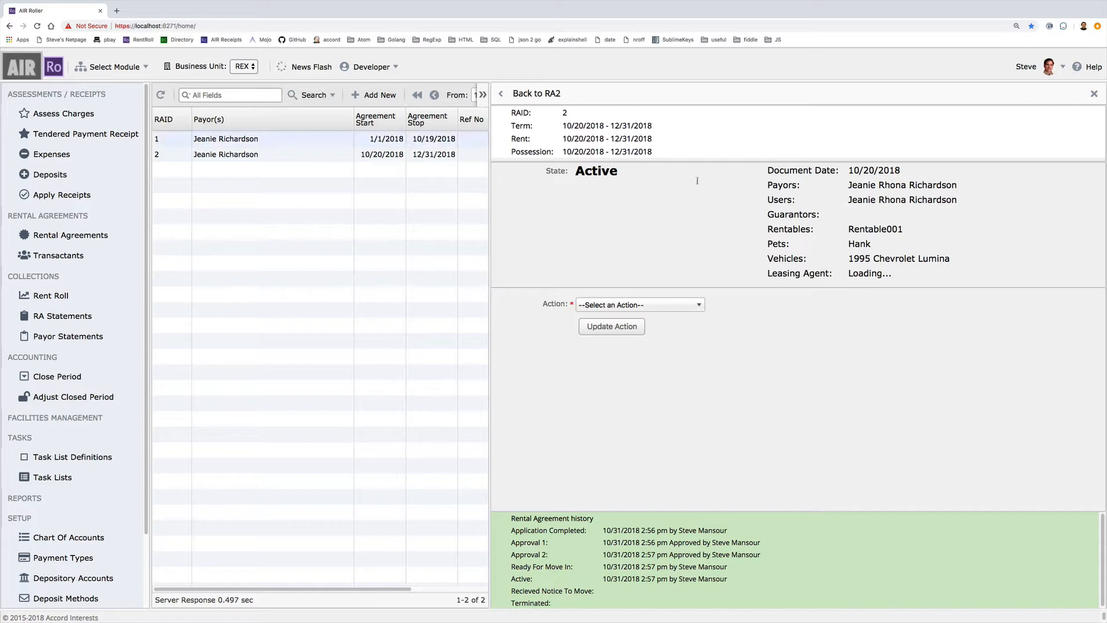
- Close the detail panel and open rental agreement 2's record from the list
{"action": "left_click", "coordinate": [1093, 94]}
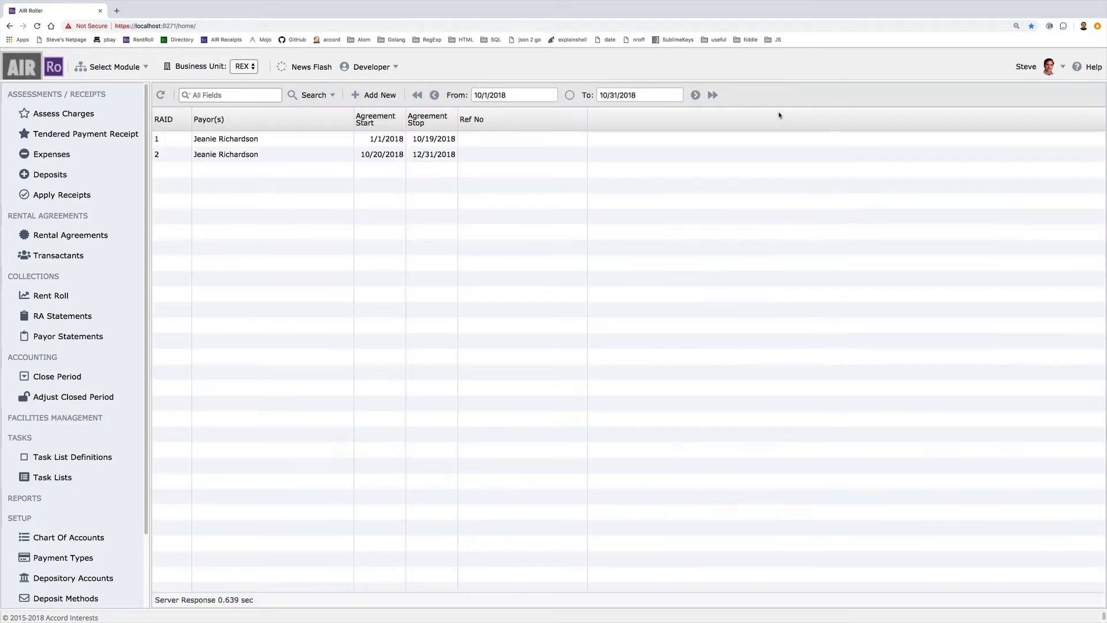
{"action": "left_click", "coordinate": [446, 159]}
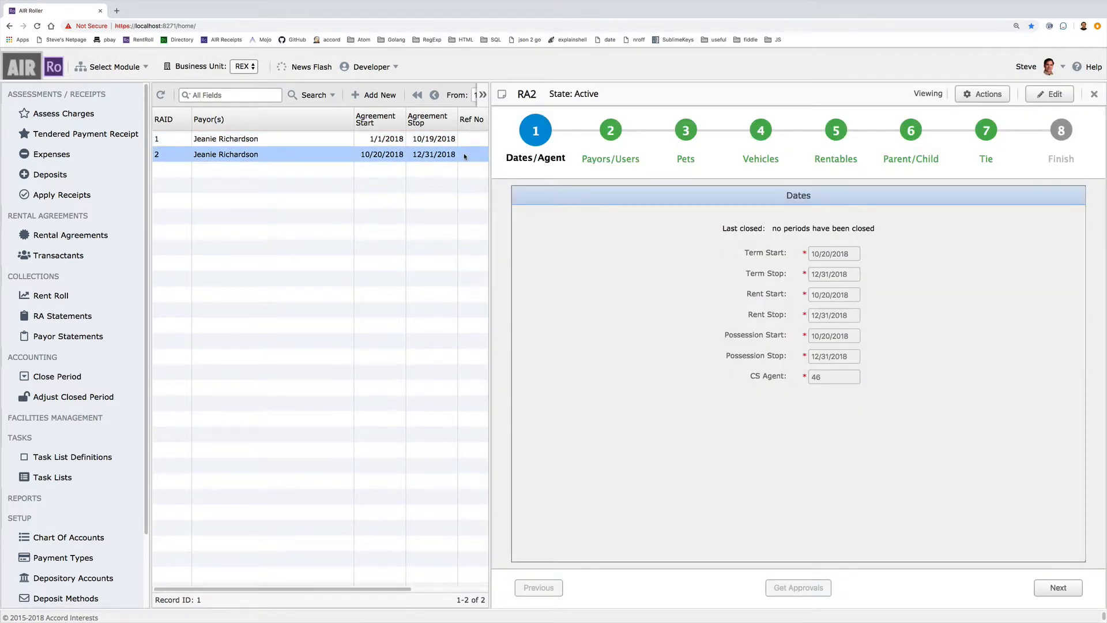
{"action": "left_click", "coordinate": [982, 97]}
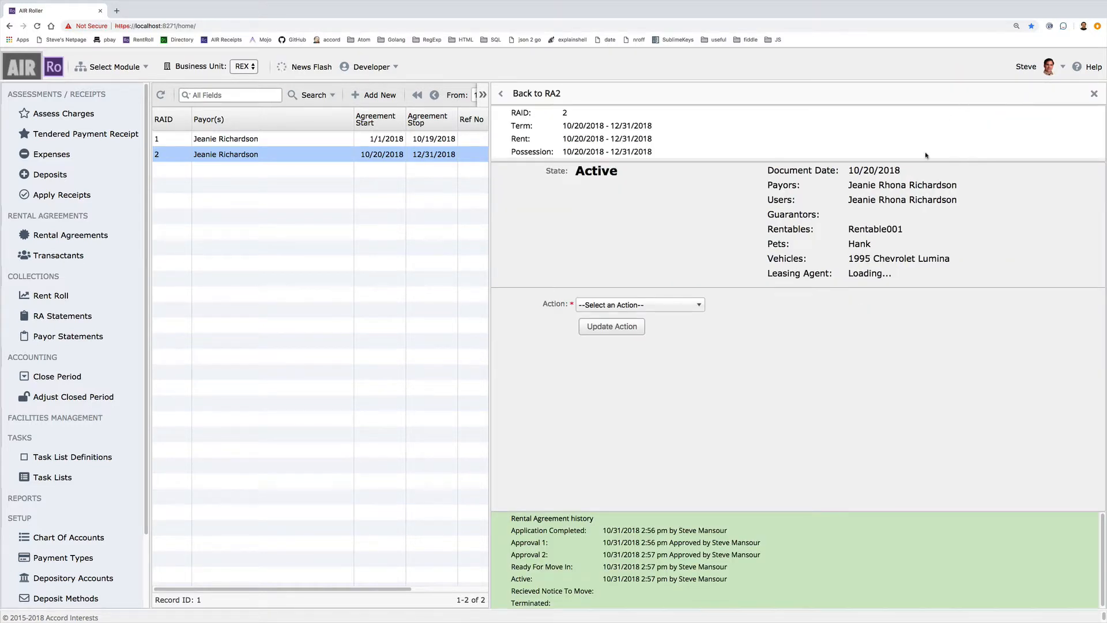
- Apply the Received Notice-To-Move action to rental agreement 2 without a move date
{"action": "left_click", "coordinate": [657, 307]}
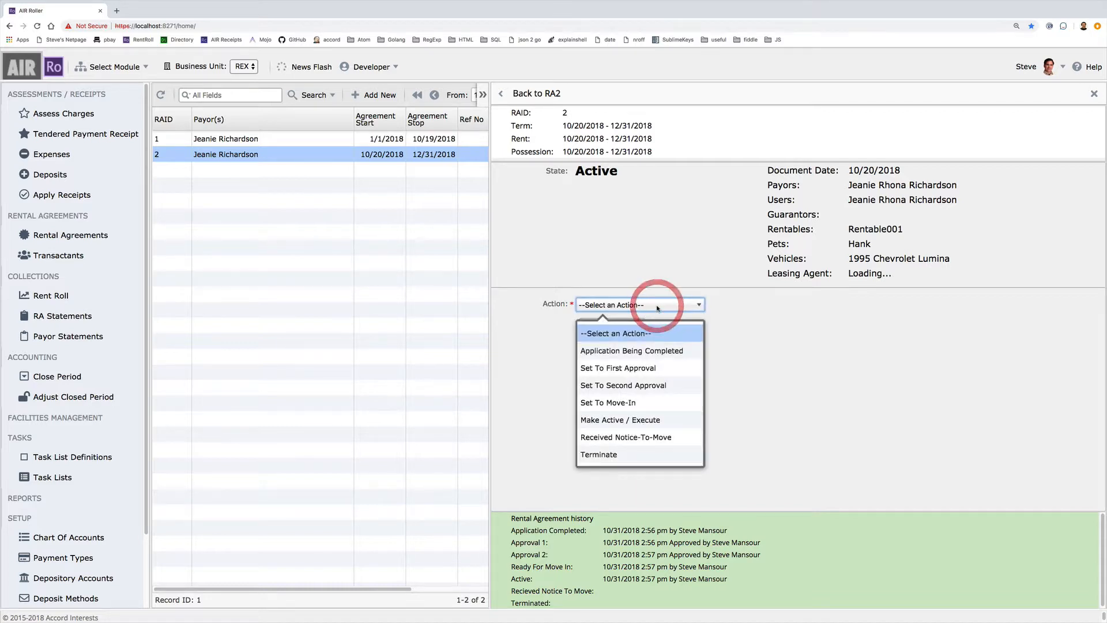
{"action": "left_click", "coordinate": [671, 442]}
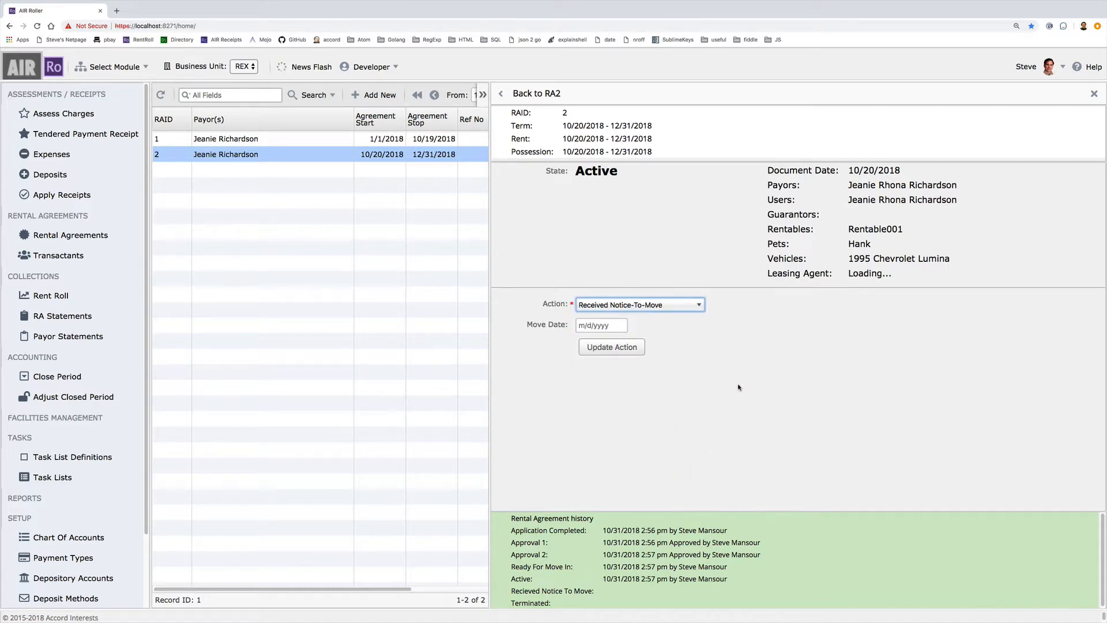
{"action": "left_click", "coordinate": [613, 348]}
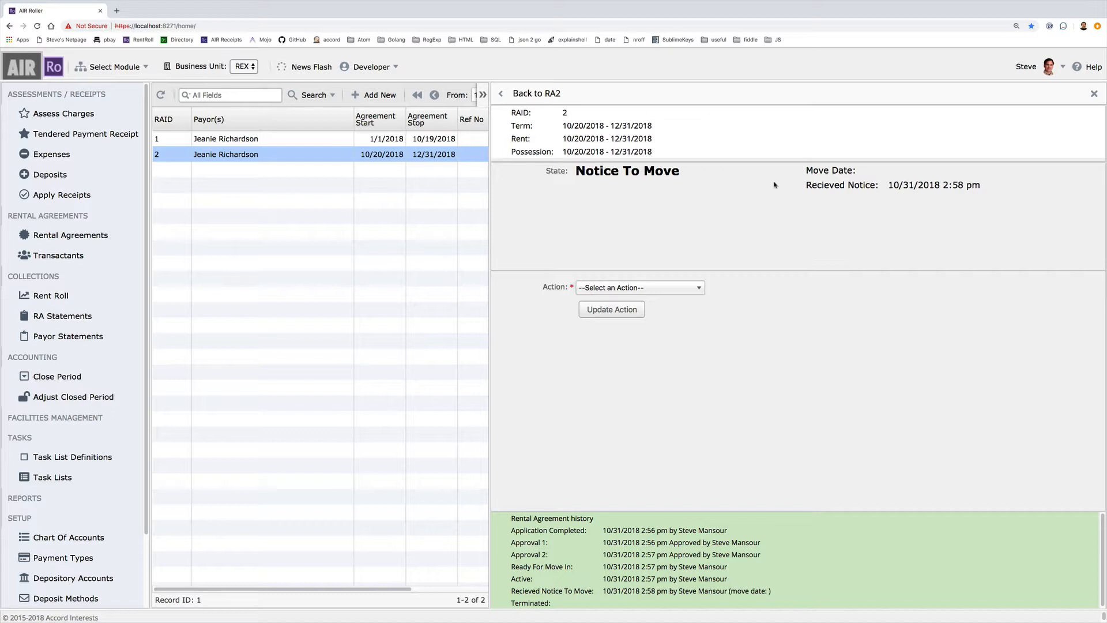
- Record Received Notice-To-Move again with move date 11/10/2018, then check it in the history
{"action": "left_click", "coordinate": [631, 289]}
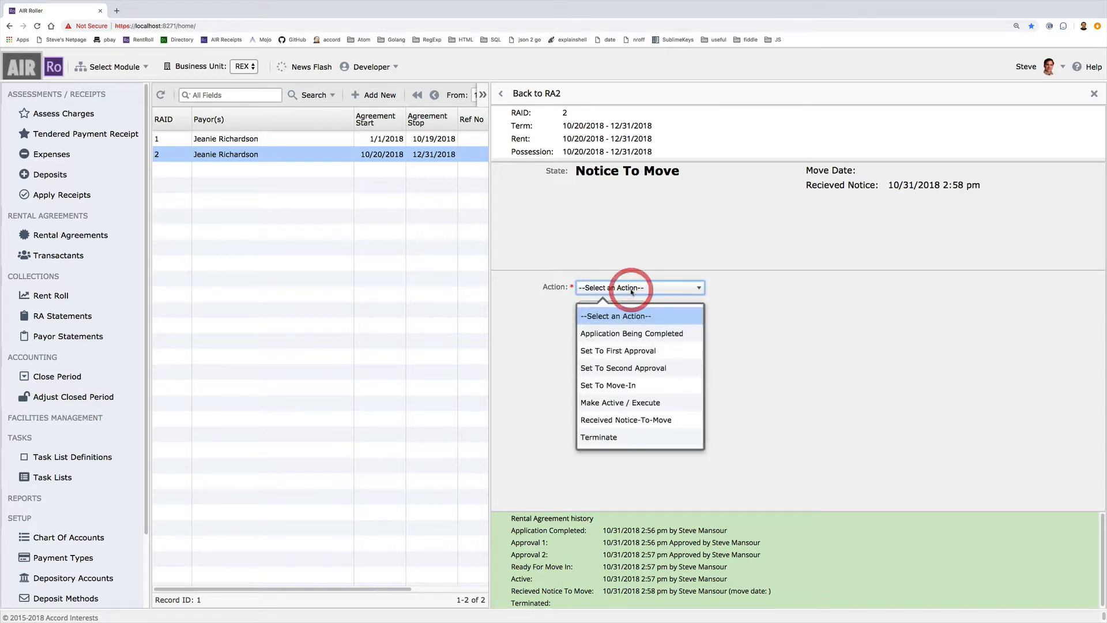
{"action": "left_click", "coordinate": [650, 421]}
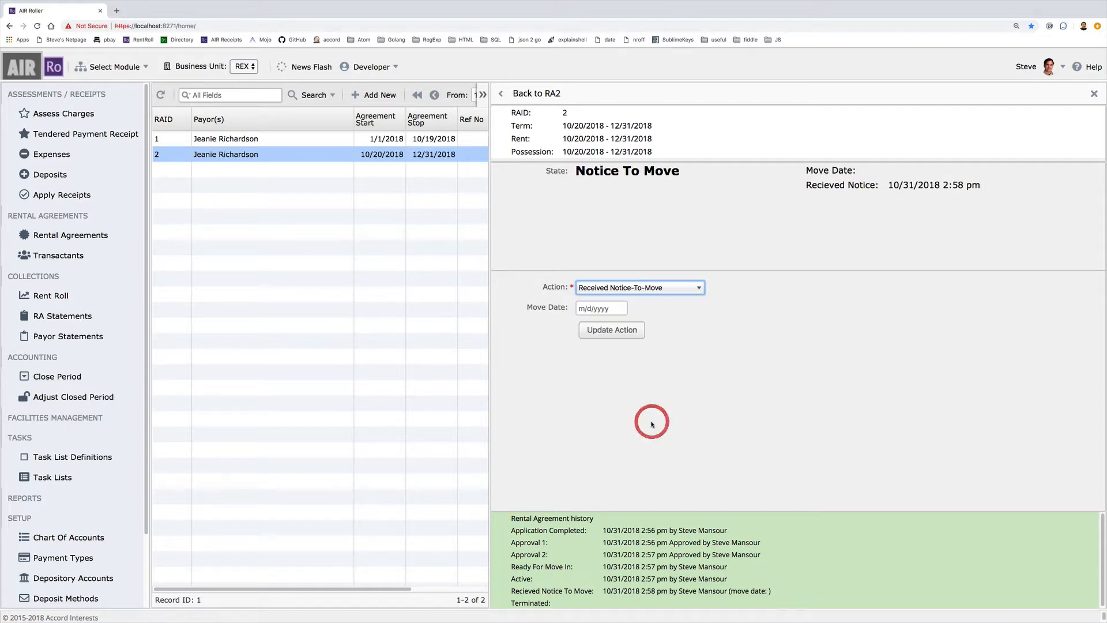
{"action": "left_click", "coordinate": [603, 307]}
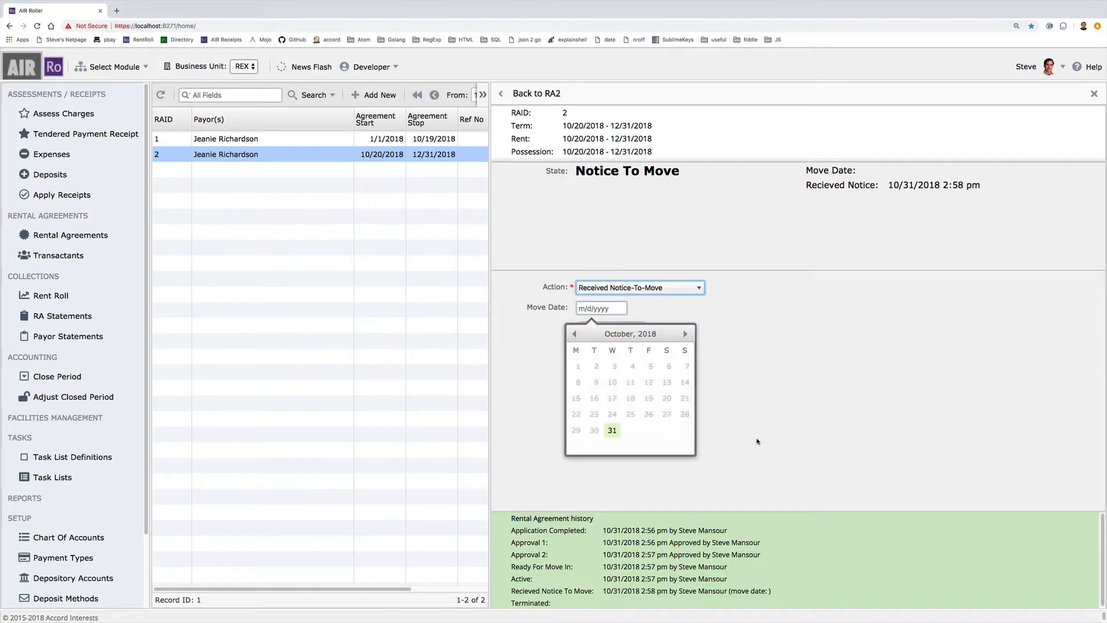
{"action": "left_click", "coordinate": [685, 334]}
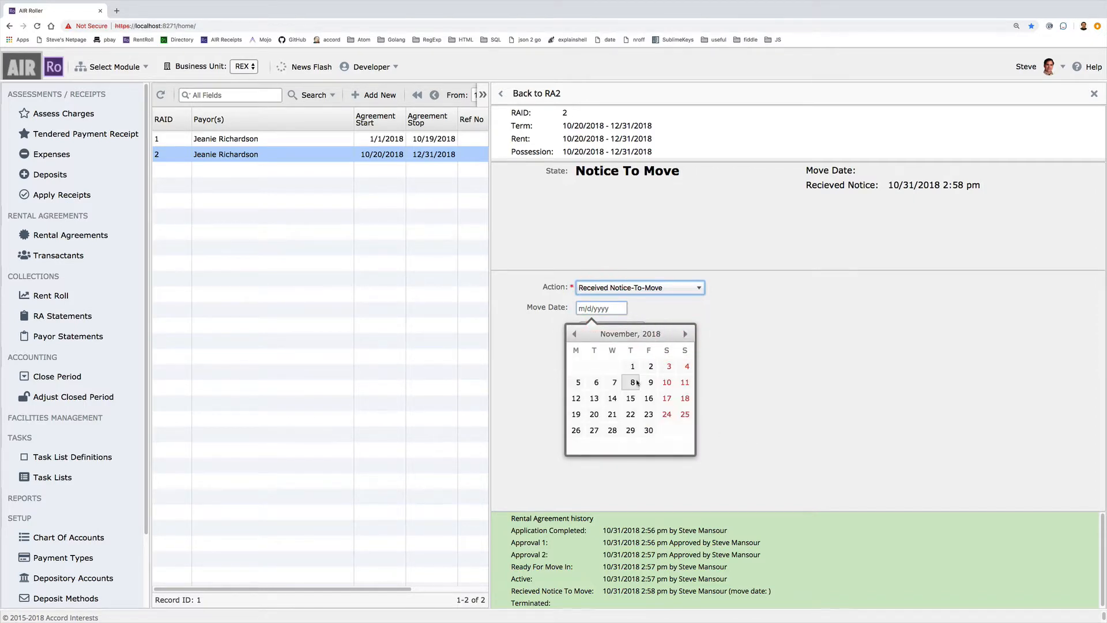
{"action": "left_click", "coordinate": [667, 382]}
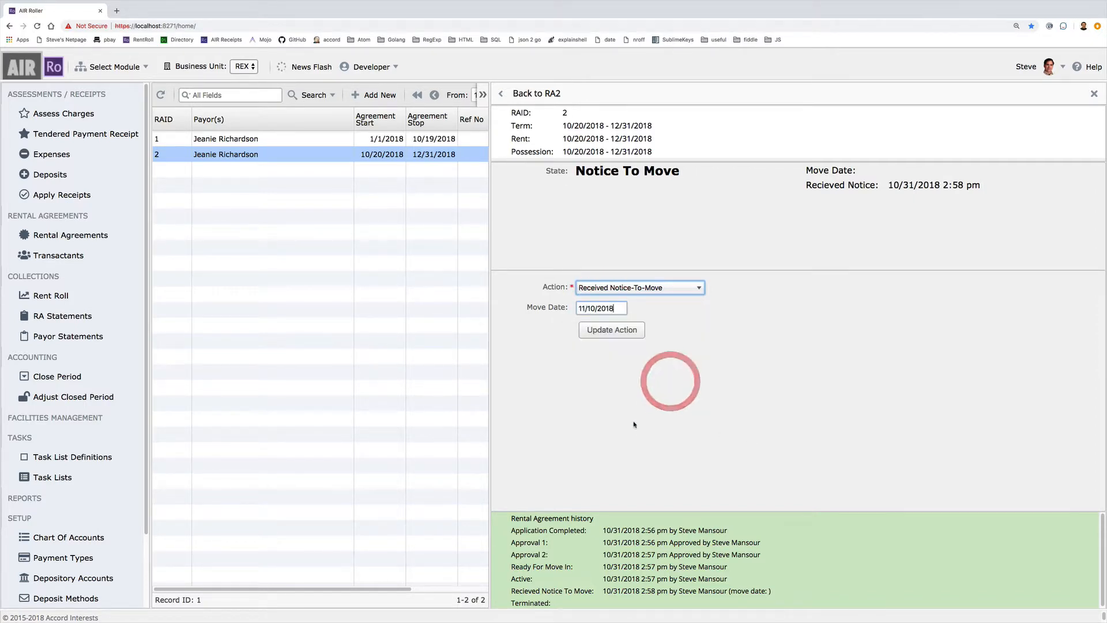
{"action": "left_click", "coordinate": [611, 330]}
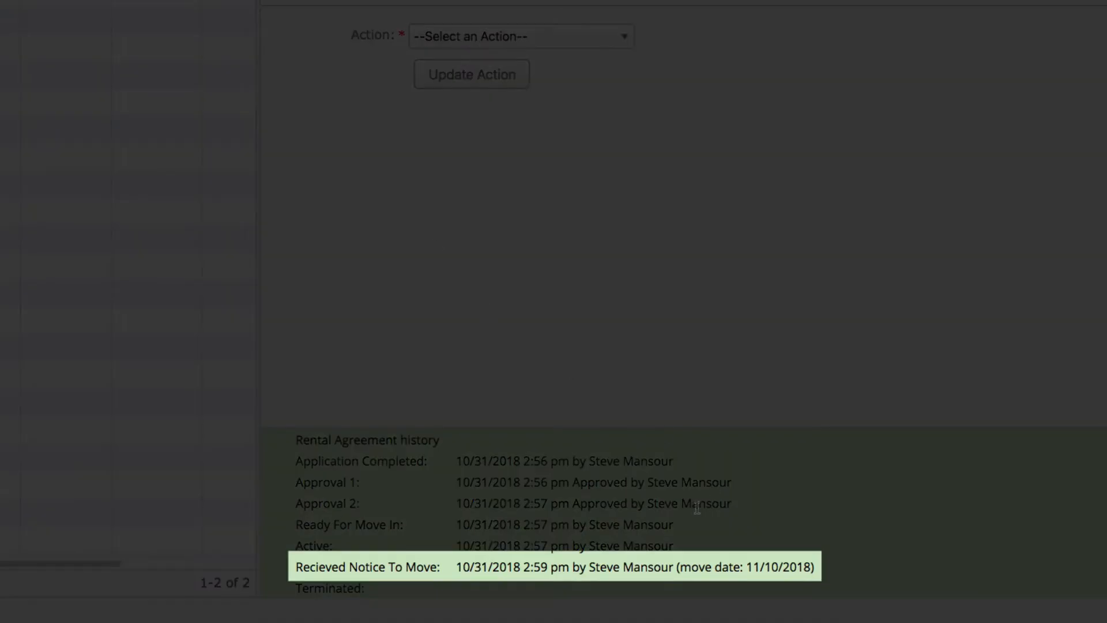
{"action": "left_click_drag", "start_coordinate": [458, 564], "coordinate": [814, 570]}
{"action": "left_click", "coordinate": [871, 550]}
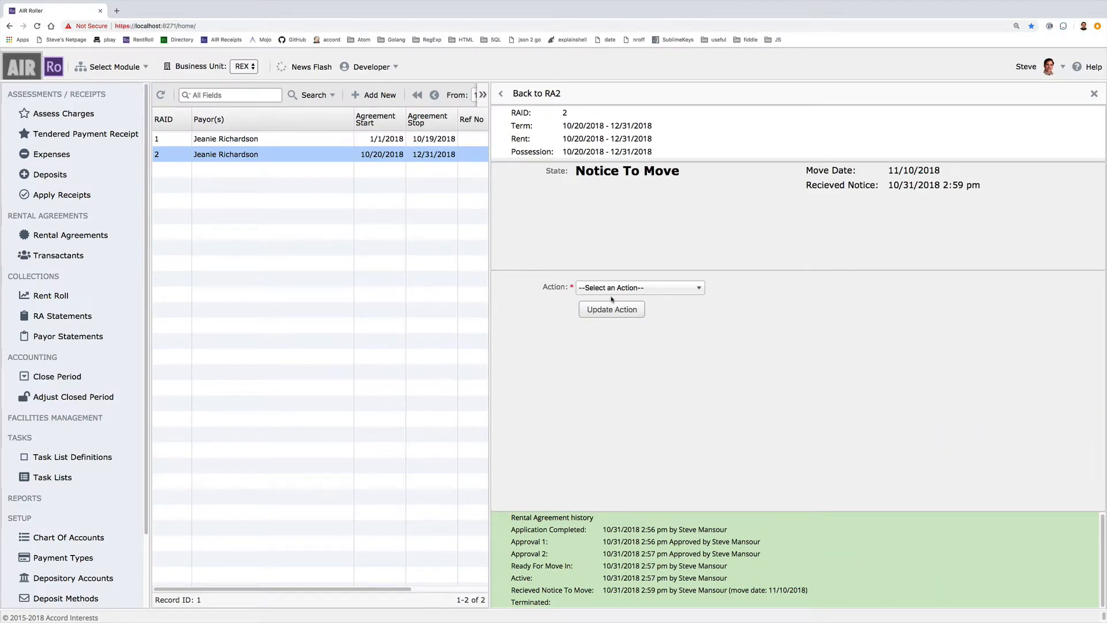
- Apply Make Active / Execute to RA2 so it leaves the Notice To Move state
{"action": "left_click", "coordinate": [609, 288]}
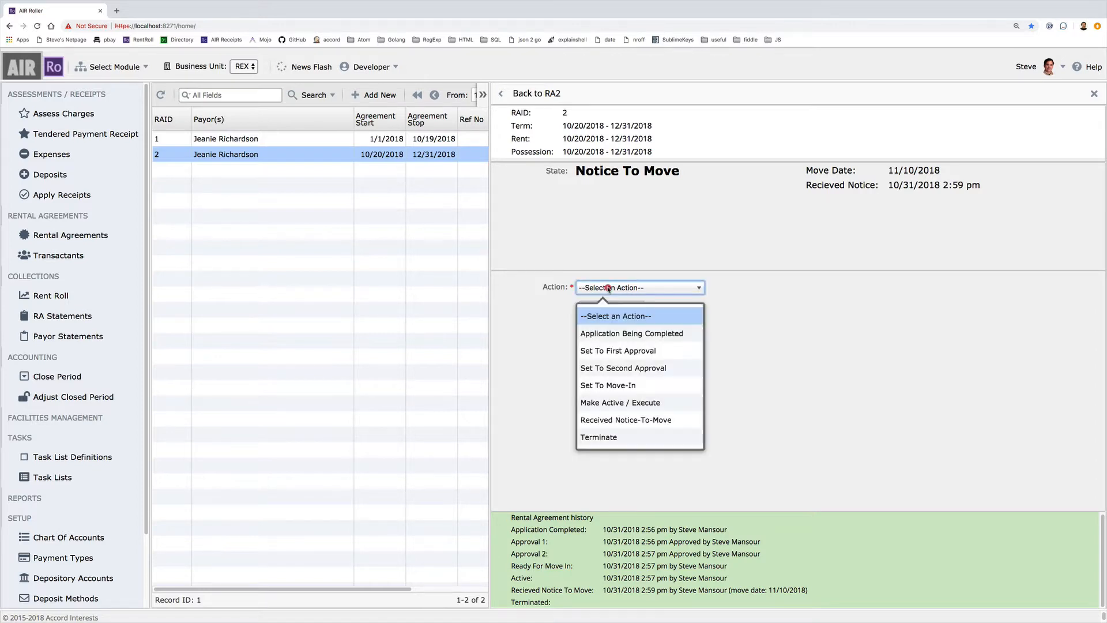
{"action": "left_click", "coordinate": [619, 404]}
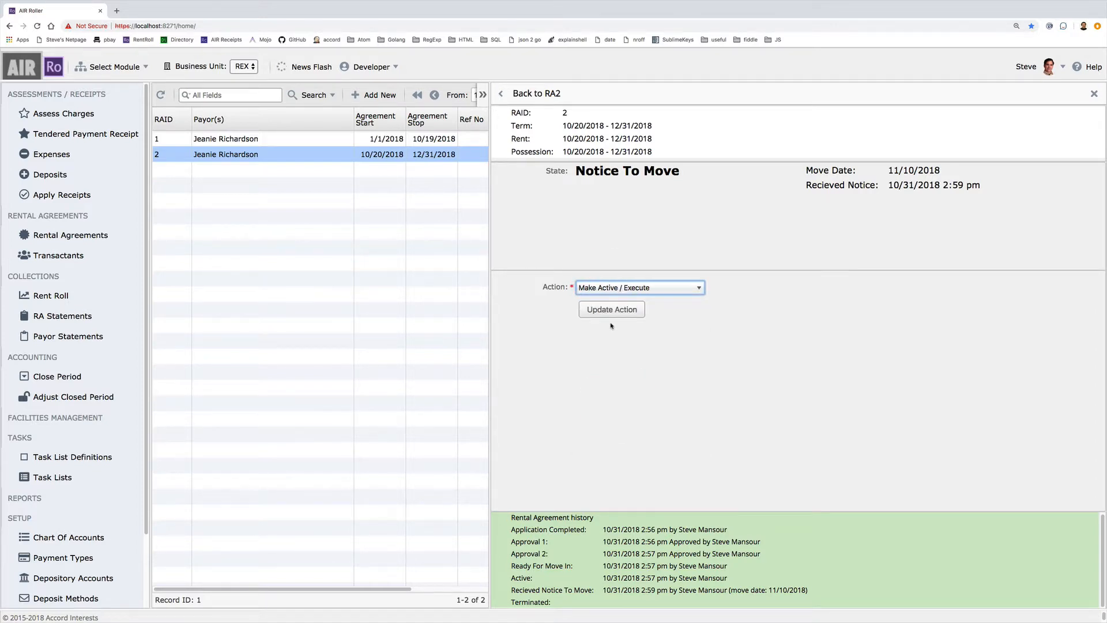
{"action": "left_click", "coordinate": [612, 309]}
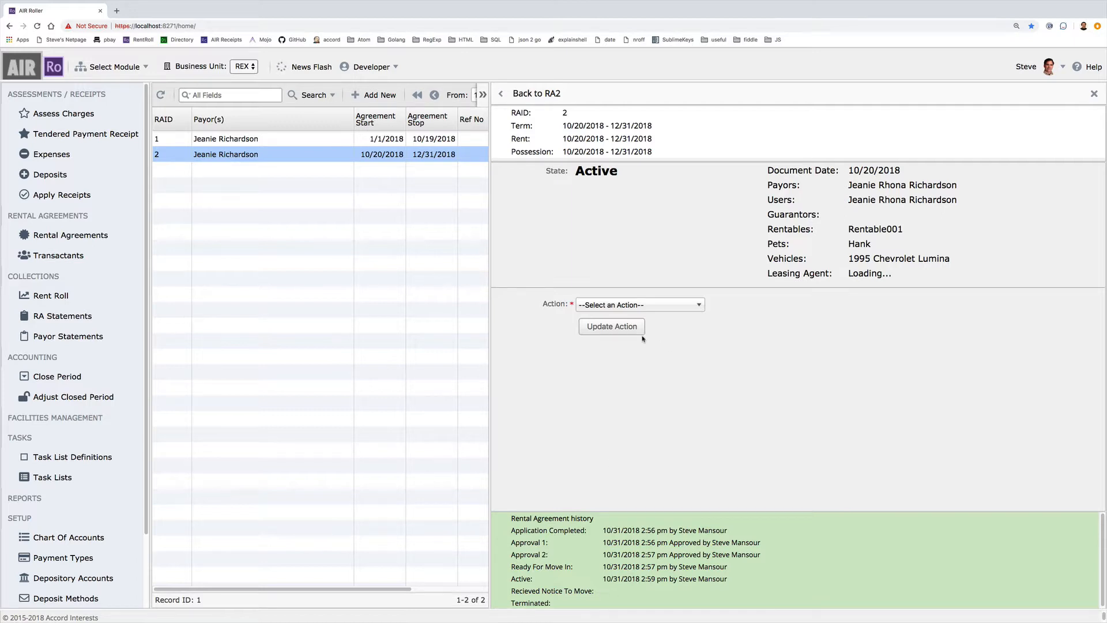
- Apply the Terminate action to RA2 with 'Lost a roommate' as the termination reason
{"action": "left_click", "coordinate": [614, 307]}
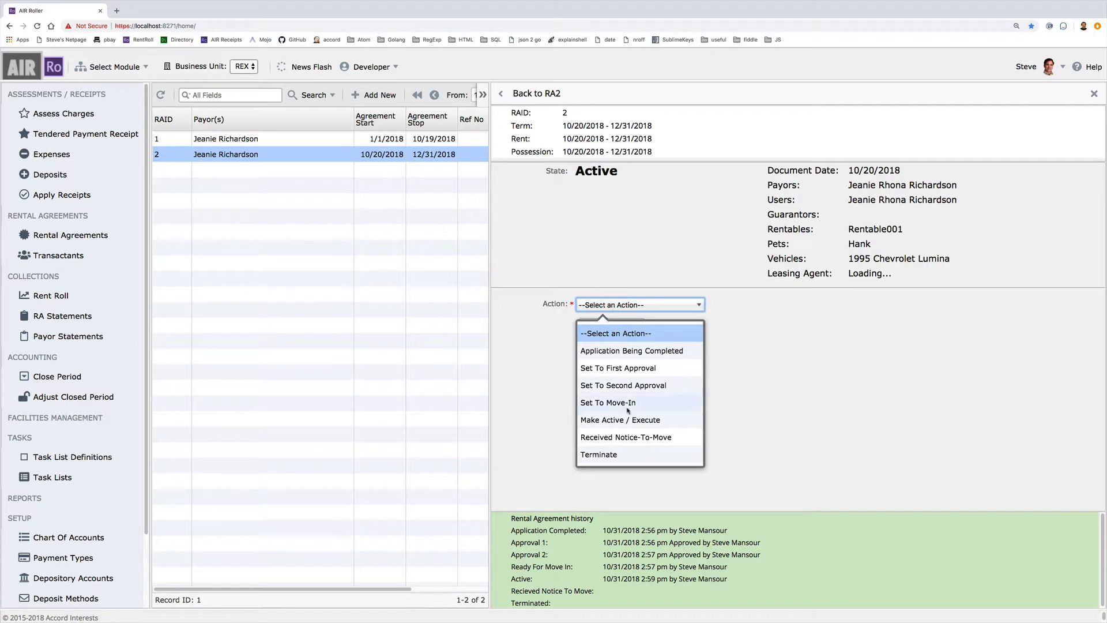
{"action": "left_click", "coordinate": [605, 455]}
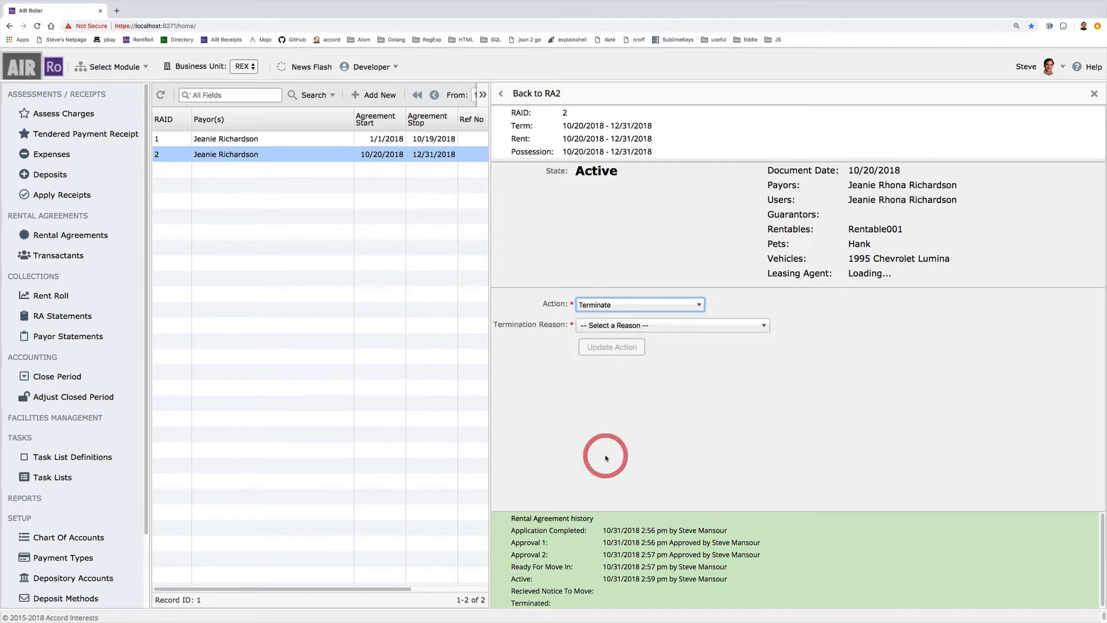
{"action": "left_click", "coordinate": [592, 325]}
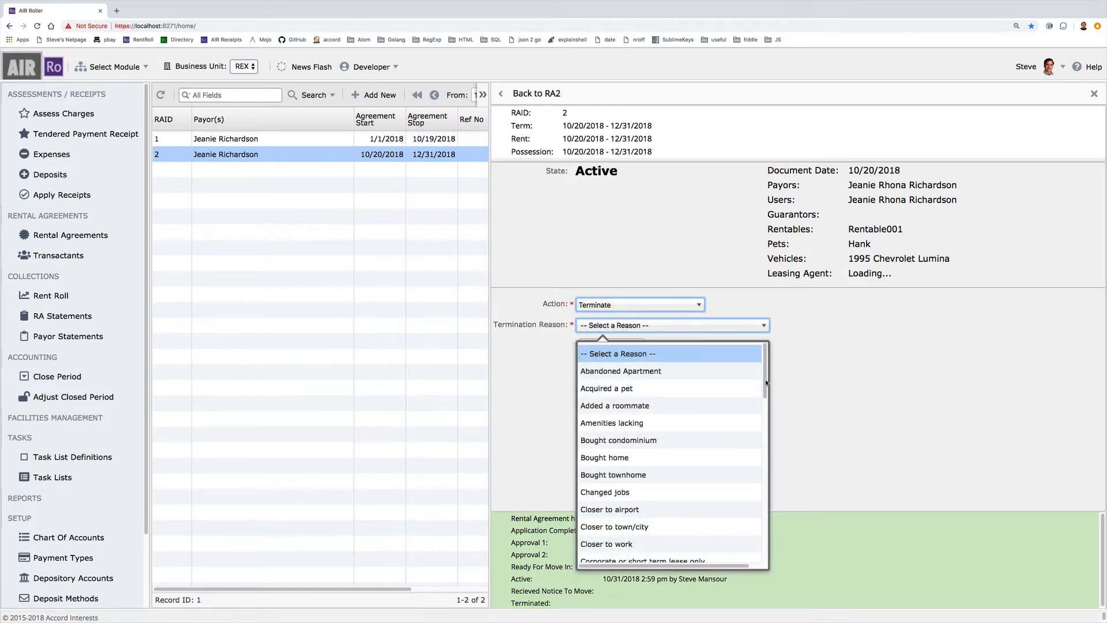
{"action": "left_click_drag", "start_coordinate": [767, 382], "coordinate": [796, 507]}
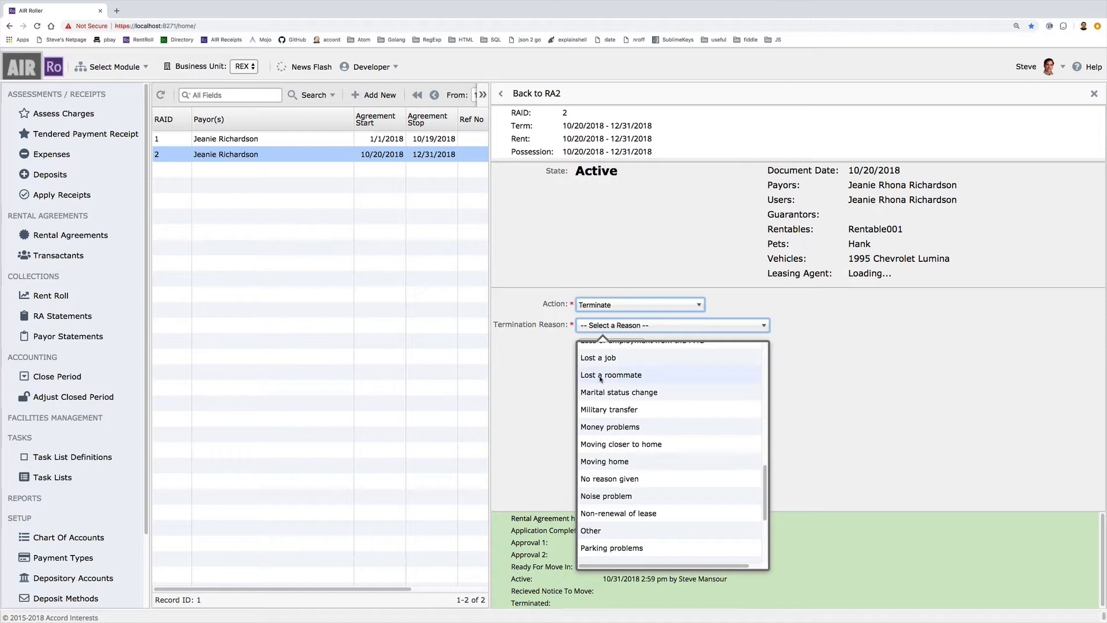
{"action": "left_click", "coordinate": [601, 376]}
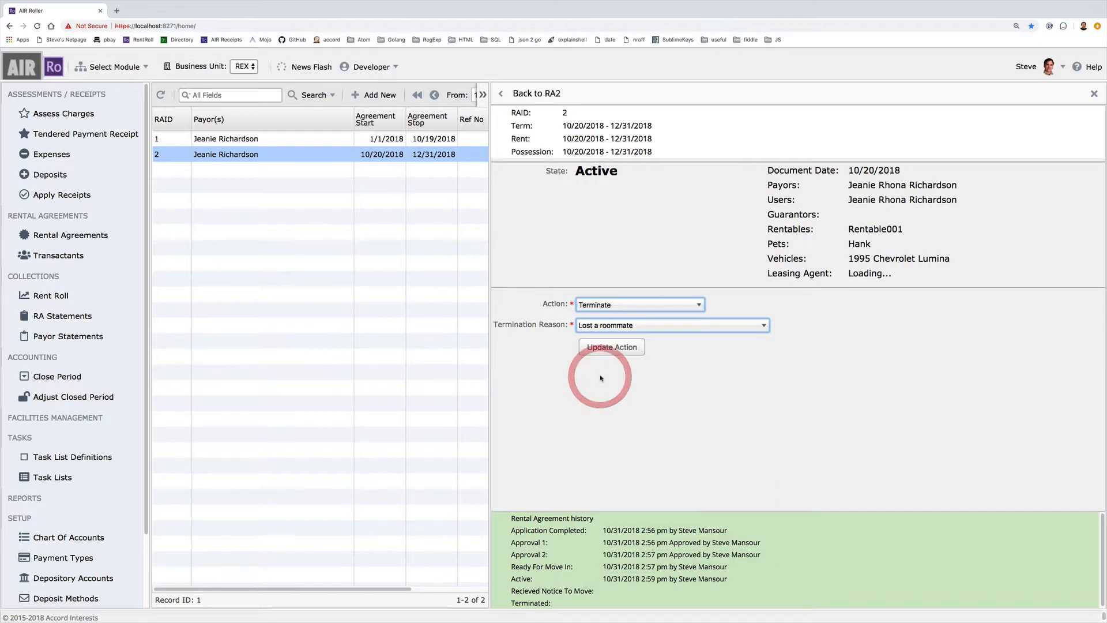
{"action": "left_click", "coordinate": [620, 350]}
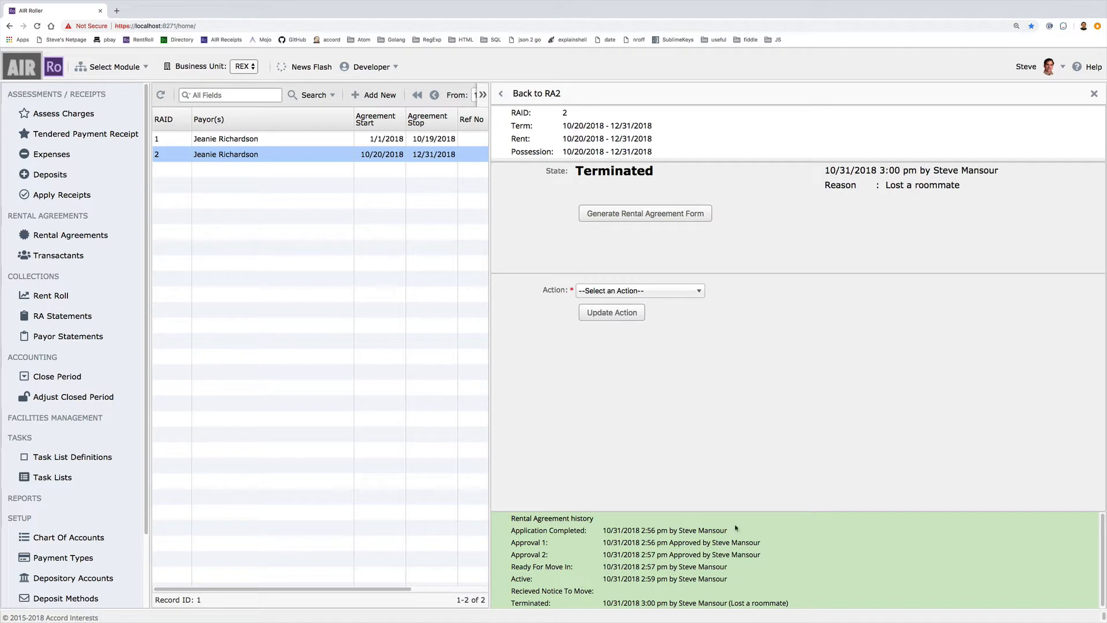
- Review the terminated RA2's Pets step, checking Hank the dog's details at 43 pounds
{"action": "left_click", "coordinate": [1094, 94]}
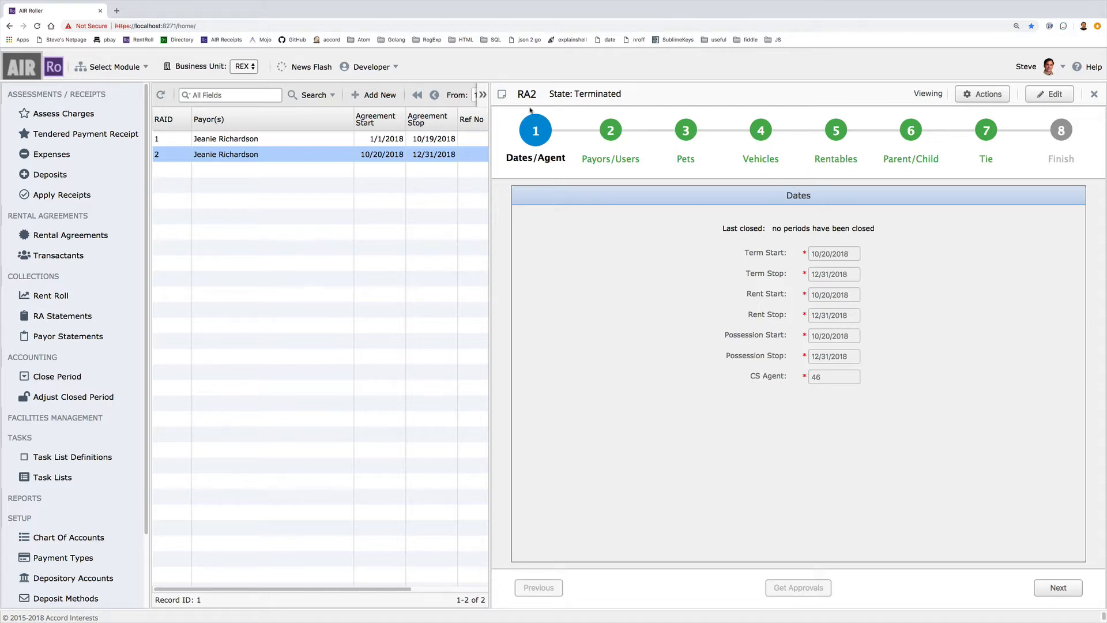
{"action": "left_click", "coordinate": [685, 132]}
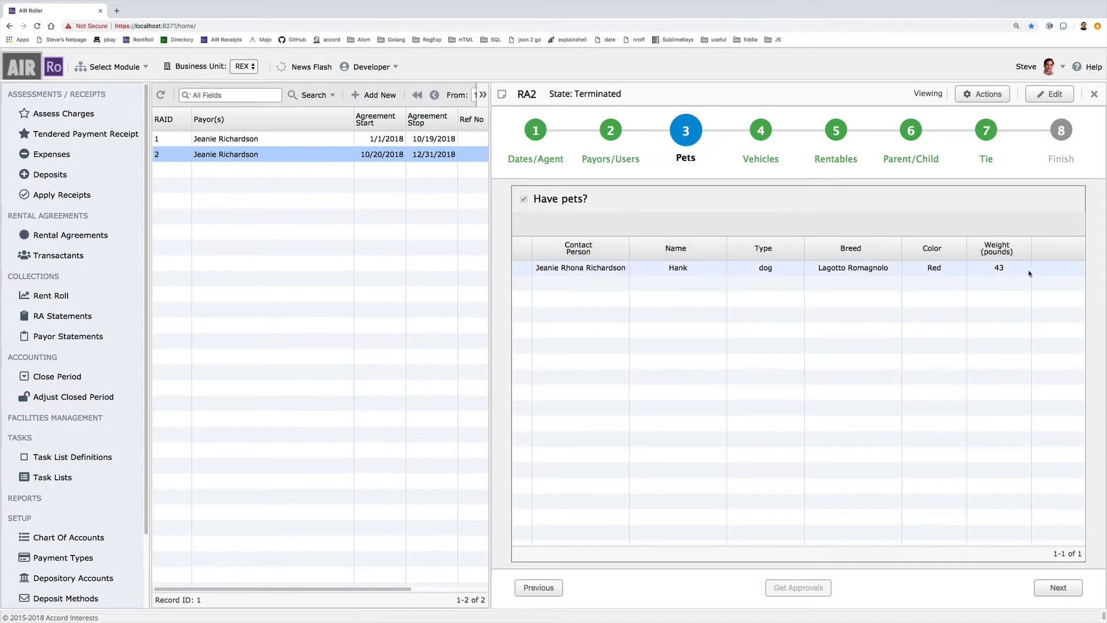
{"action": "left_click", "coordinate": [993, 268]}
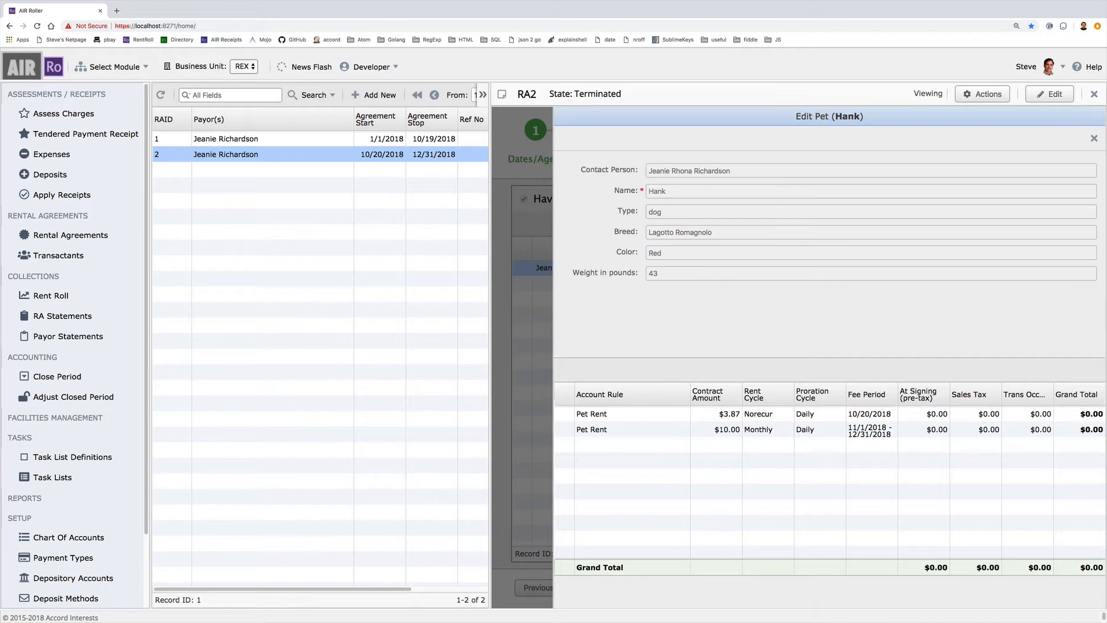
{"action": "left_click", "coordinate": [1094, 138]}
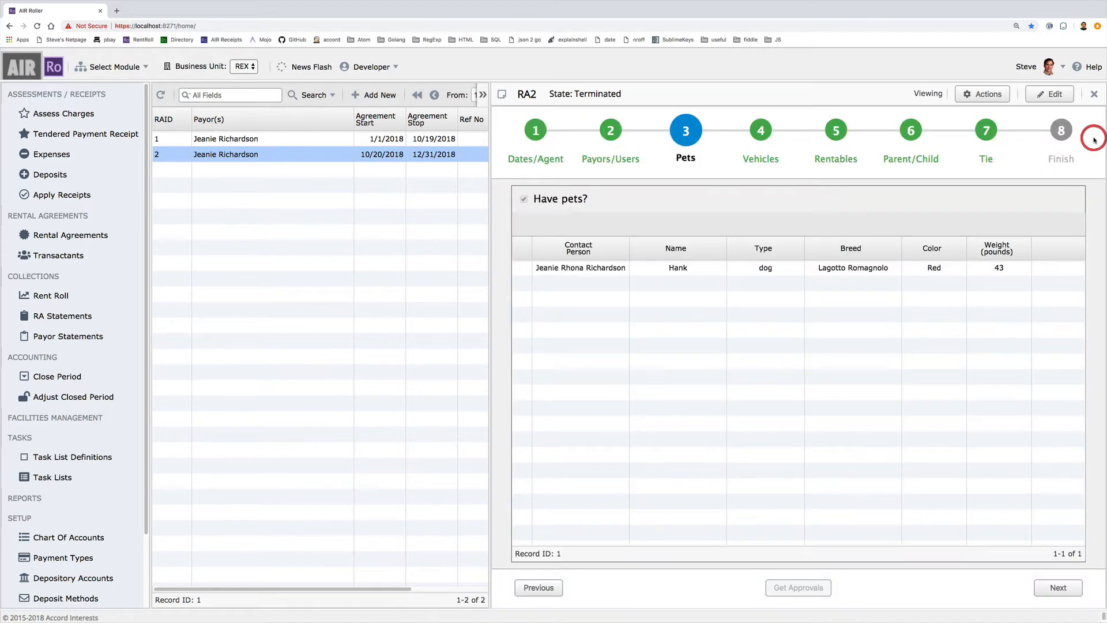
- Create an RA2 amendment and save Hank's weight as 35 pounds
{"action": "left_click", "coordinate": [1054, 94]}
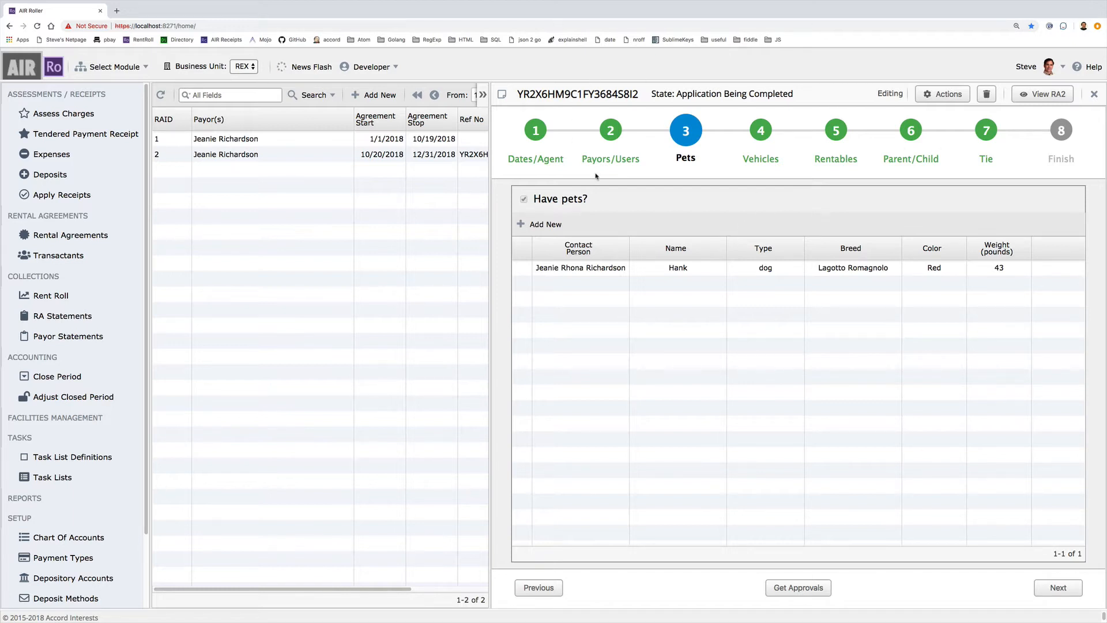
{"action": "left_click", "coordinate": [659, 269]}
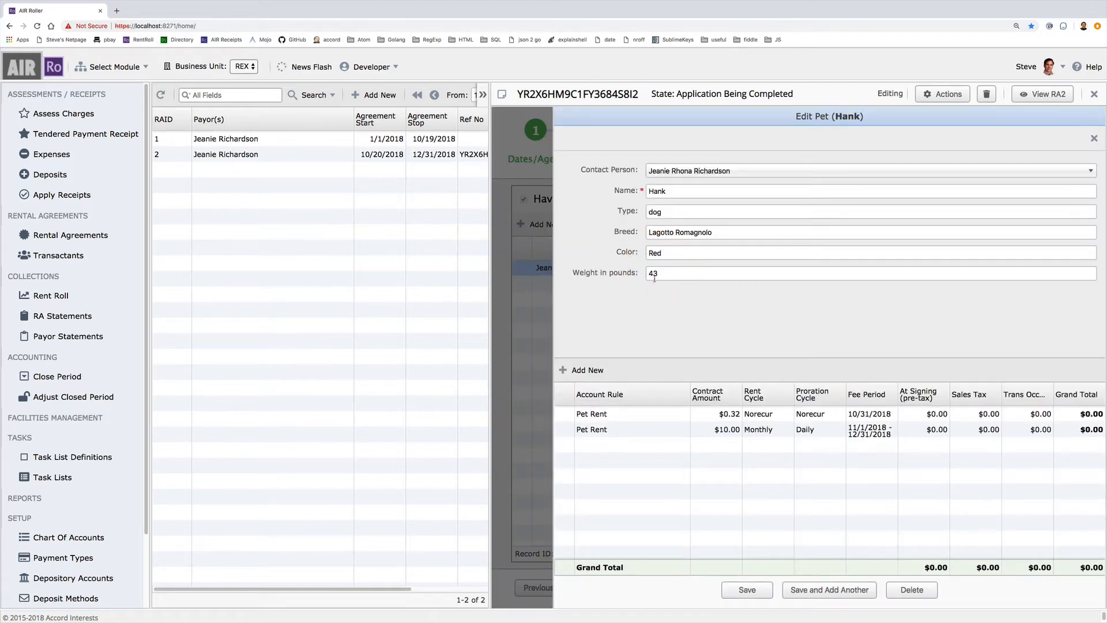
{"action": "double_click", "coordinate": [654, 276]}
{"action": "type", "text": "3"}
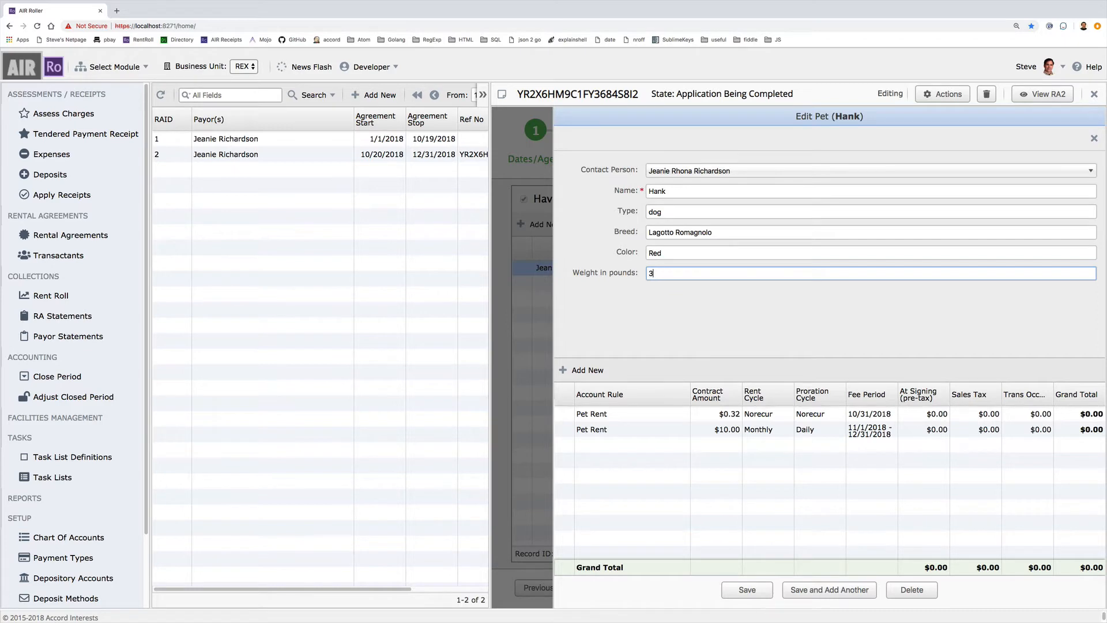
{"action": "type", "text": "5"}
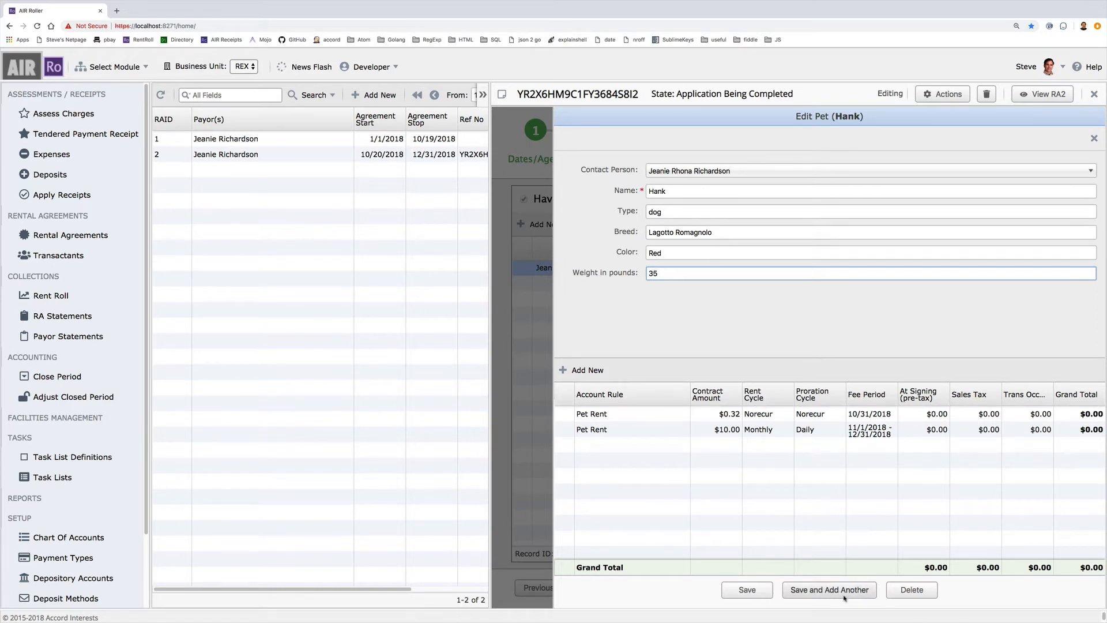
{"action": "left_click", "coordinate": [745, 589]}
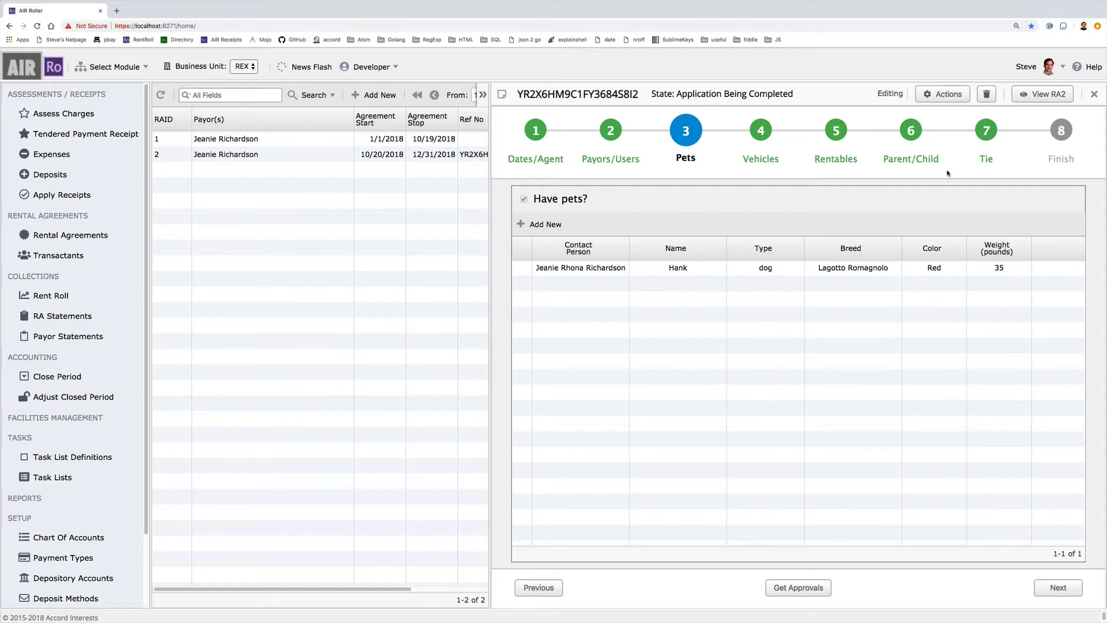
- Submit the amendment via Get Approvals, then apply Make Active / Execute to it
{"action": "left_click", "coordinate": [817, 589]}
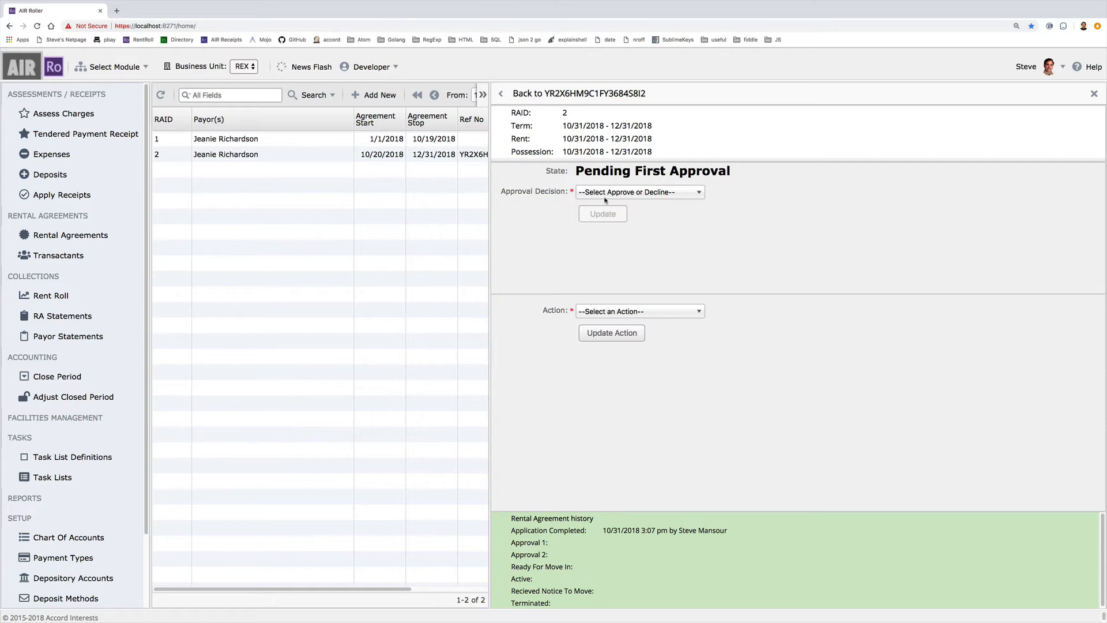
{"action": "left_click", "coordinate": [600, 313]}
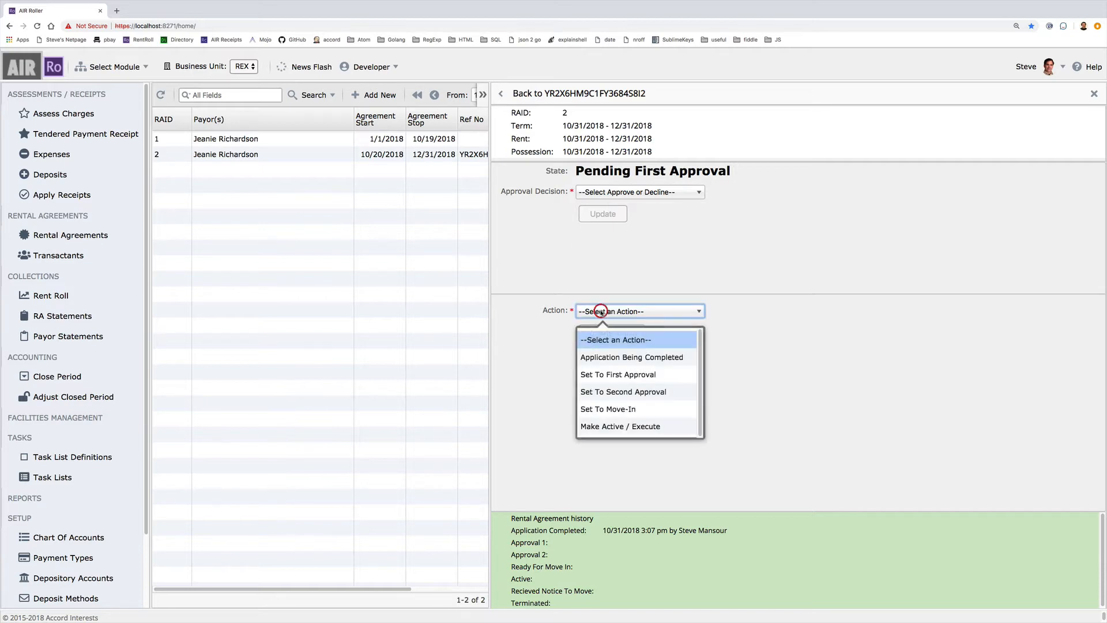
{"action": "left_click", "coordinate": [614, 430]}
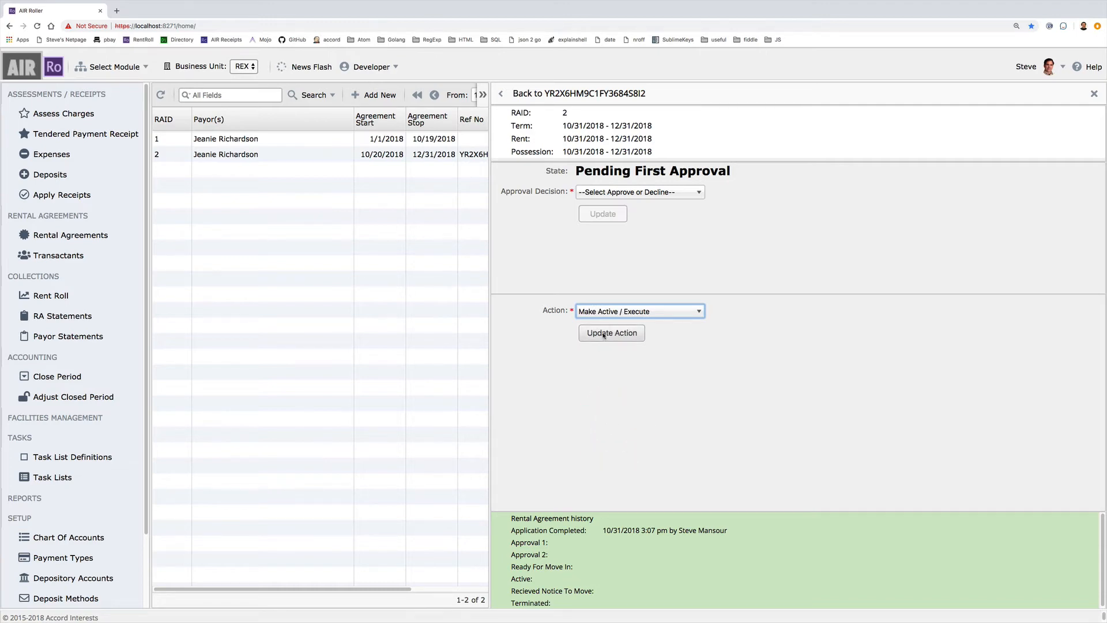
{"action": "left_click", "coordinate": [603, 334]}
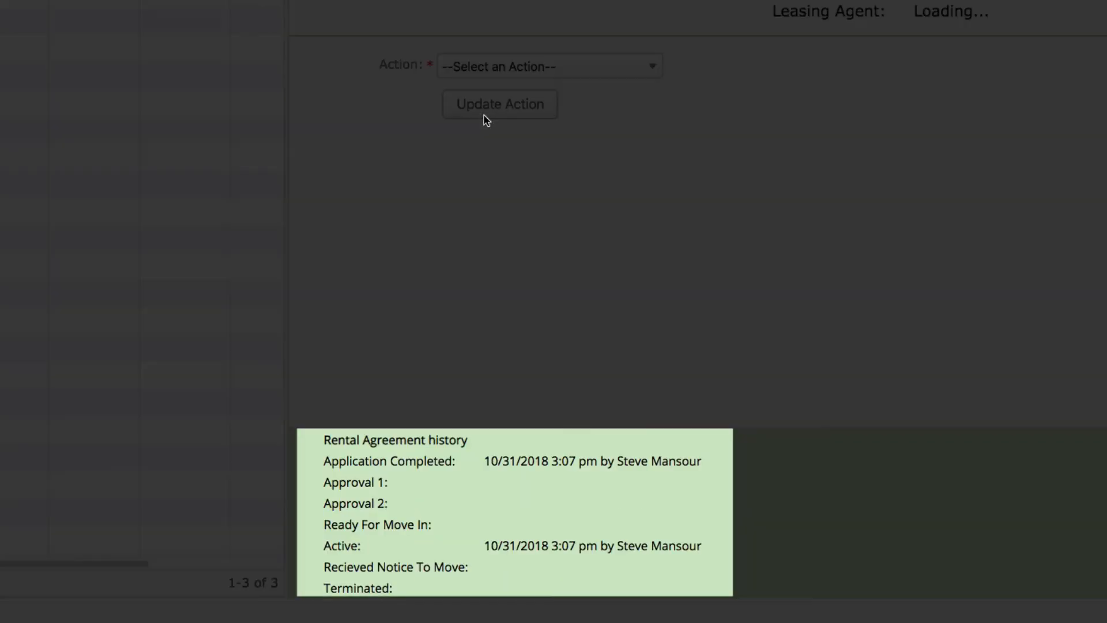